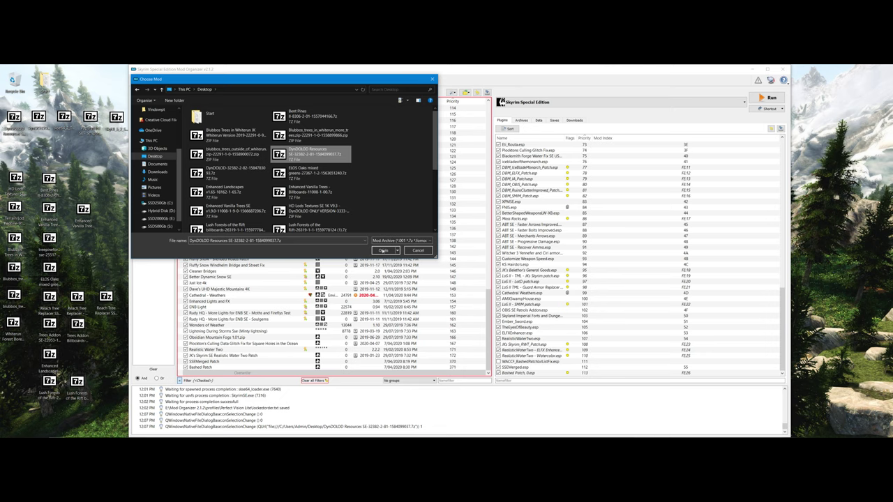
Step: Load the DynDOLOD Resources SE archive and enable Whiterun Exterior, Solitude Exterior, High Hrothgar Window Glow and DLC2 Vvardenfell 3D Plume in its installer
{"action": "left_click", "coordinate": [383, 250]}
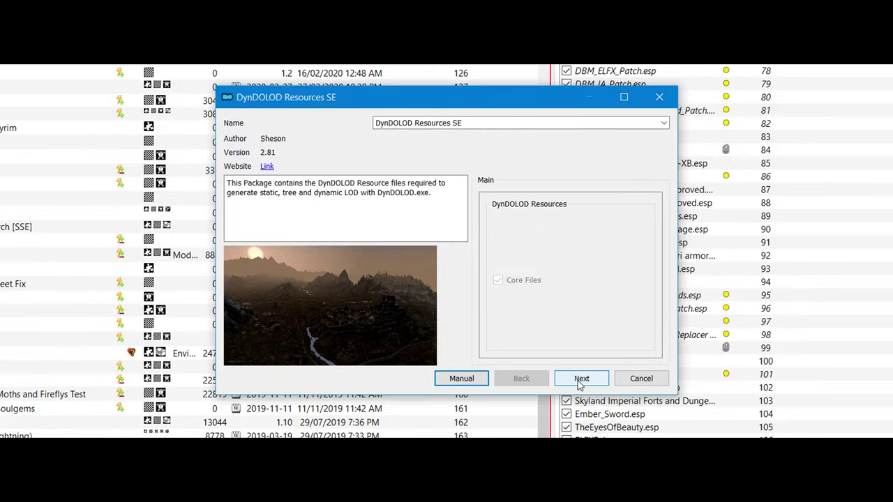
{"action": "left_click", "coordinate": [503, 306]}
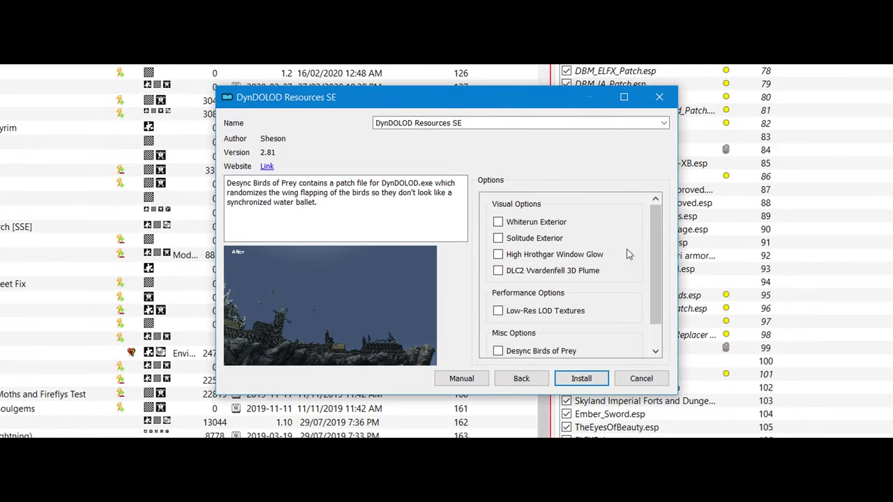
{"action": "mouse_move", "coordinate": [621, 241]}
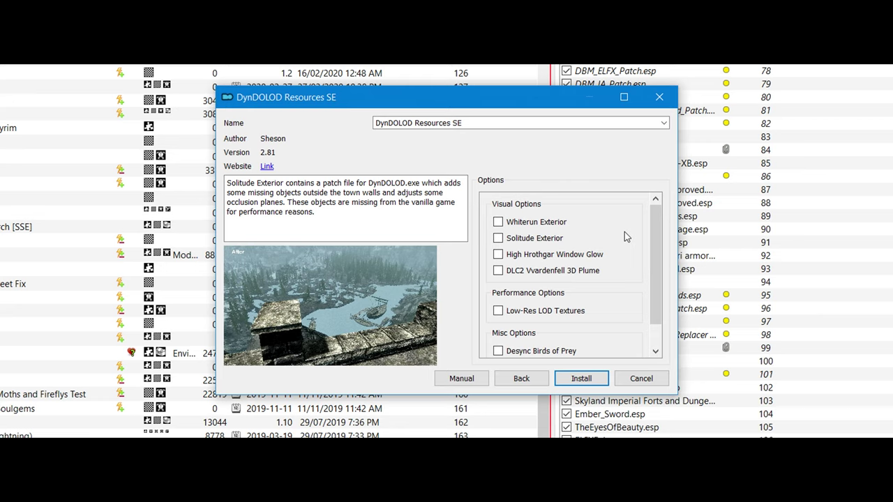
{"action": "left_click", "coordinate": [498, 222]}
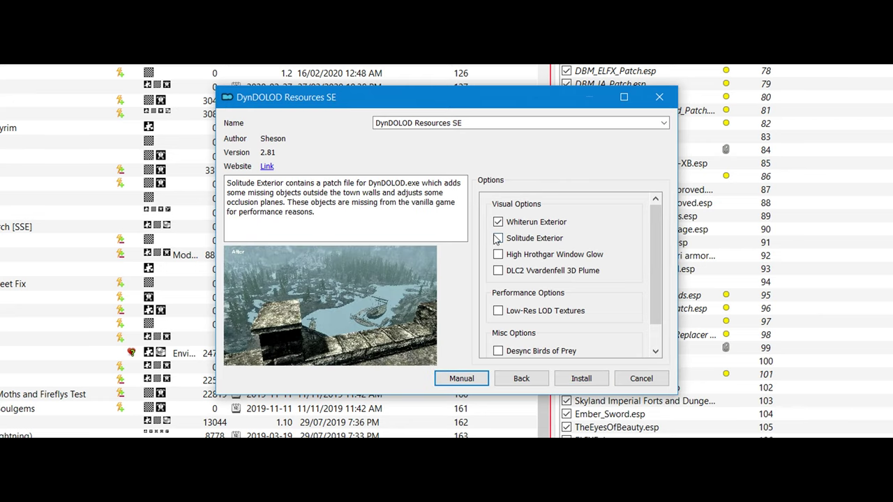
{"action": "left_click", "coordinate": [497, 238]}
{"action": "left_click", "coordinate": [498, 254]}
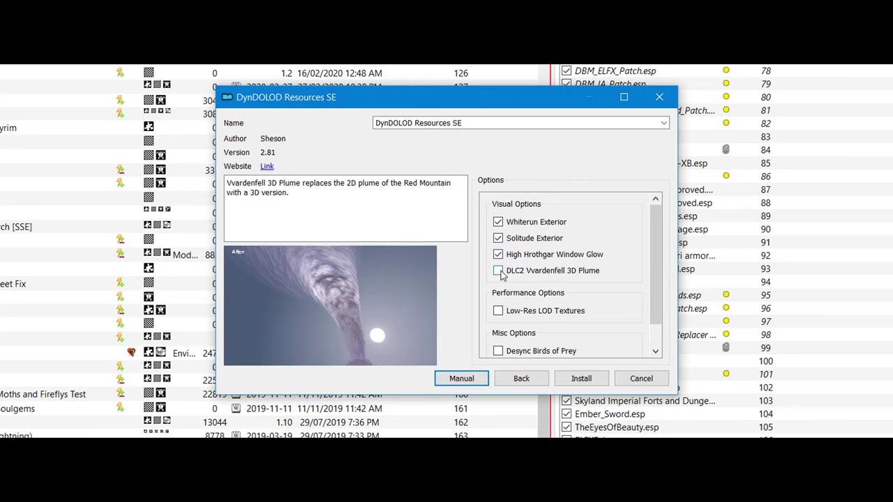
{"action": "left_click", "coordinate": [497, 271]}
Step: Enable the Desync Birds of Prey option and install DynDOLOD Resources SE
{"action": "mouse_move", "coordinate": [598, 309]}
{"action": "scroll", "coordinate": [604, 307], "scroll_direction": "down", "scroll_amount": 1}
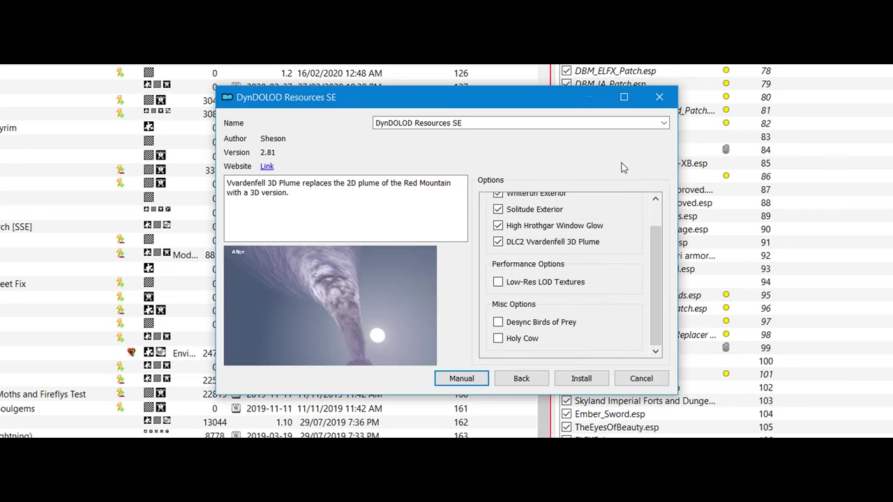
{"action": "mouse_move", "coordinate": [543, 289]}
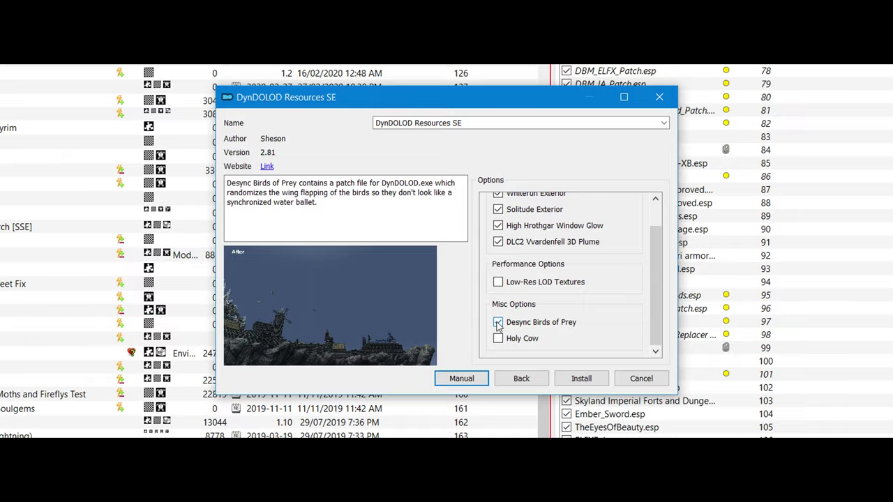
{"action": "left_click", "coordinate": [581, 379]}
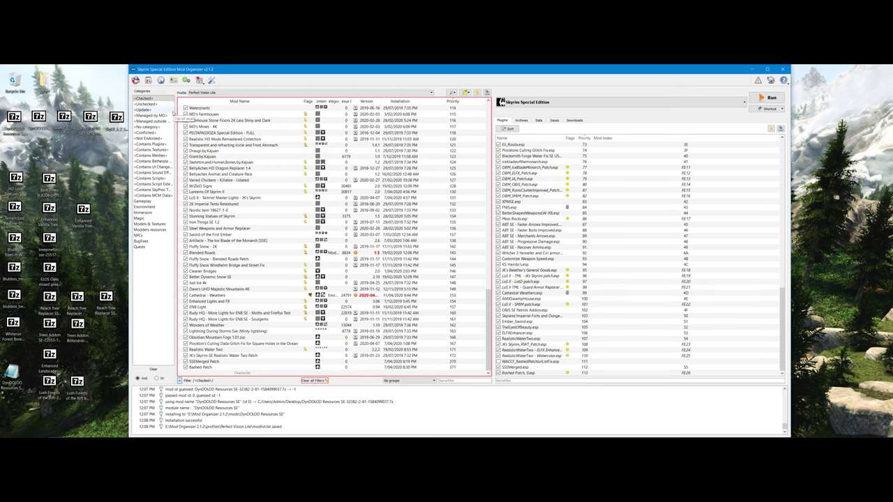
Step: Activate the DynDOLOD Resources SE mod among the unchecked mods and select it in the list filtered to checked mods
{"action": "left_click", "coordinate": [145, 103]}
{"action": "scroll", "coordinate": [263, 261], "scroll_direction": "down", "scroll_amount": 10}
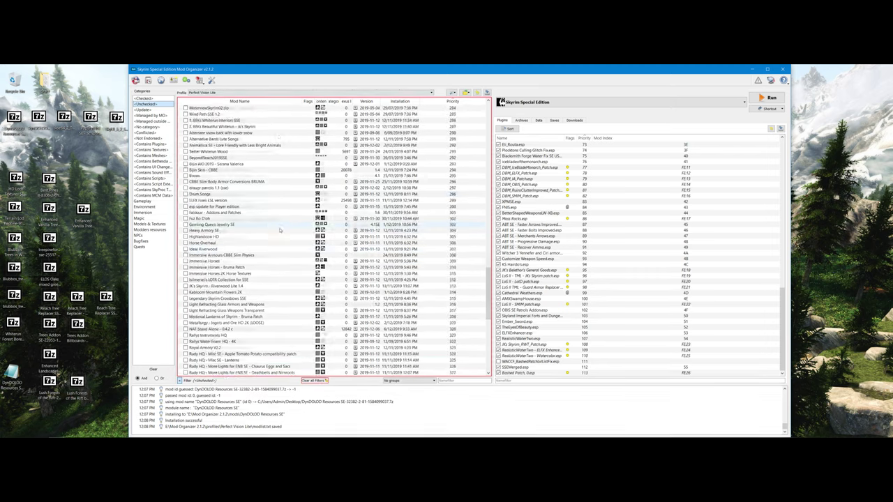
{"action": "scroll", "coordinate": [263, 260], "scroll_direction": "down", "scroll_amount": 5}
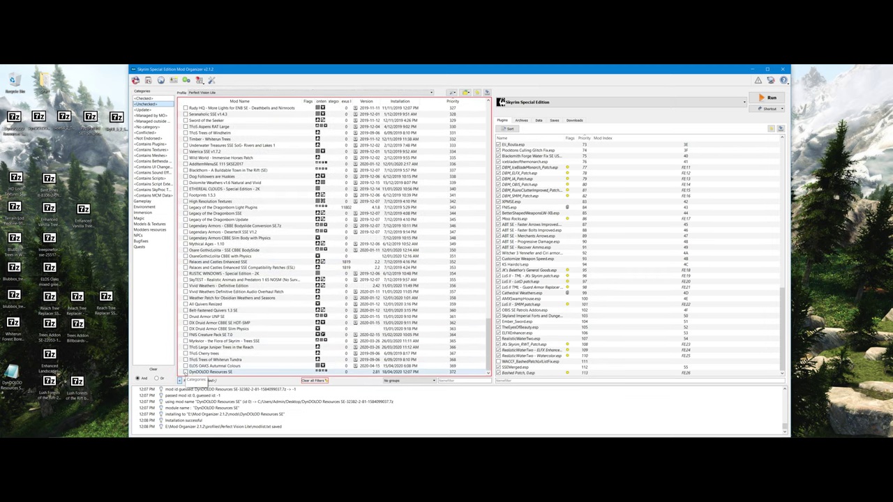
{"action": "left_click", "coordinate": [186, 372]}
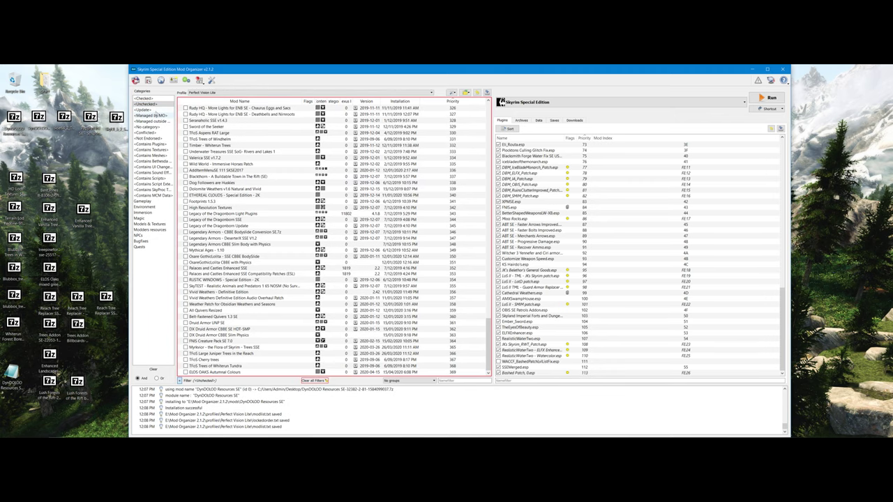
{"action": "left_click", "coordinate": [144, 98]}
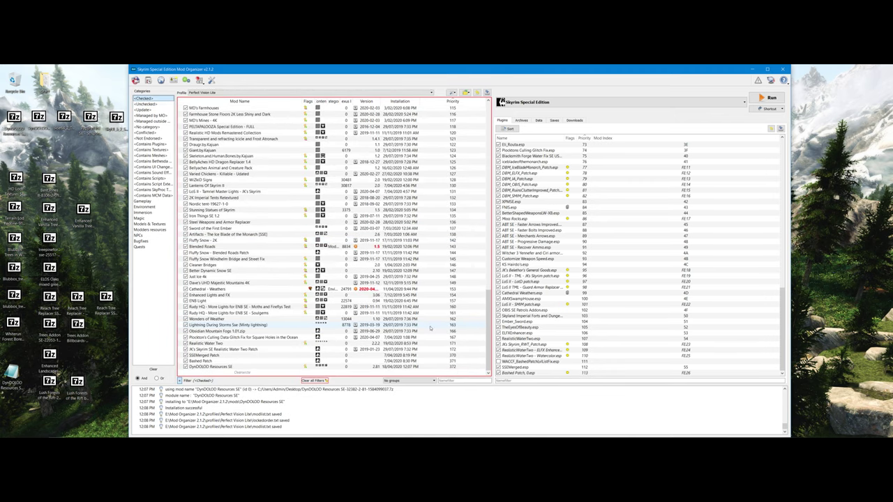
{"action": "left_click", "coordinate": [217, 367]}
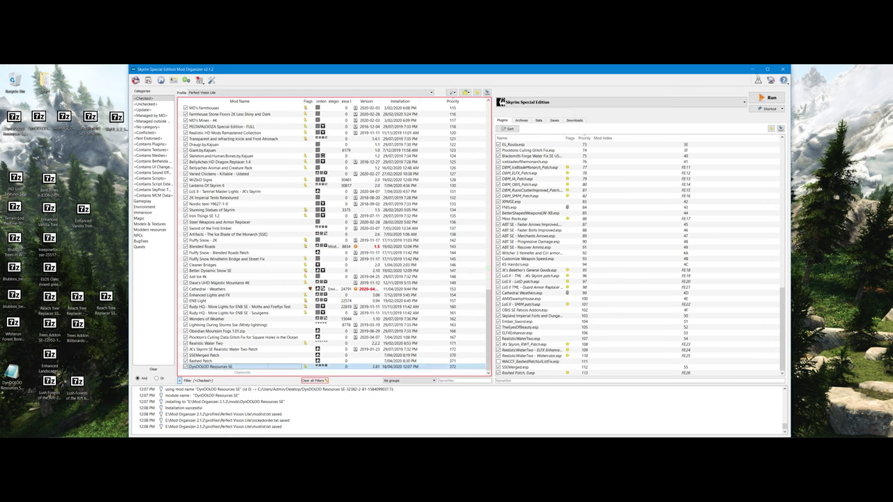
Step: Switch to Chrome to review the DynDOLOD main files on its Nexus Mods page, and minimize the browser
{"action": "left_click", "coordinate": [753, 69]}
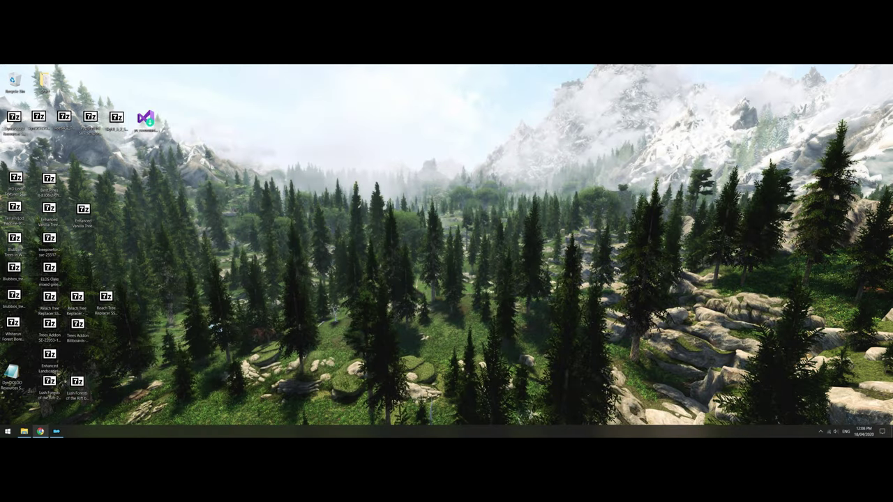
{"action": "left_click", "coordinate": [40, 432]}
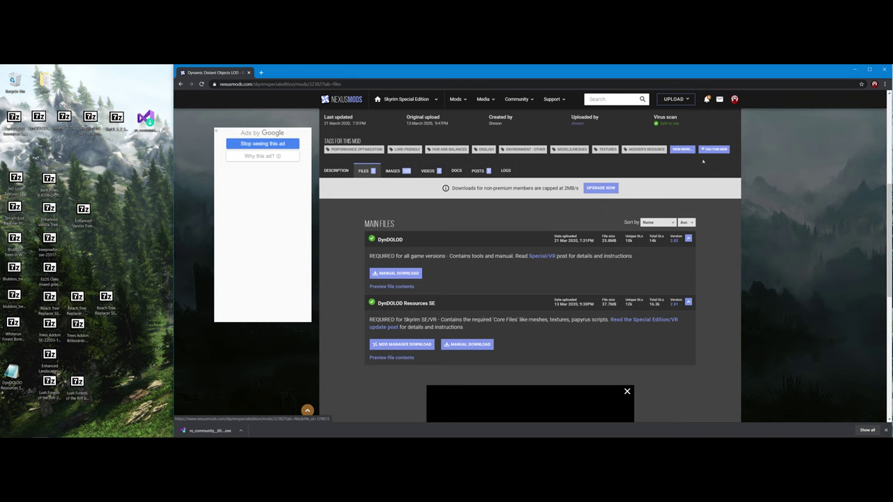
{"action": "left_click", "coordinate": [856, 70]}
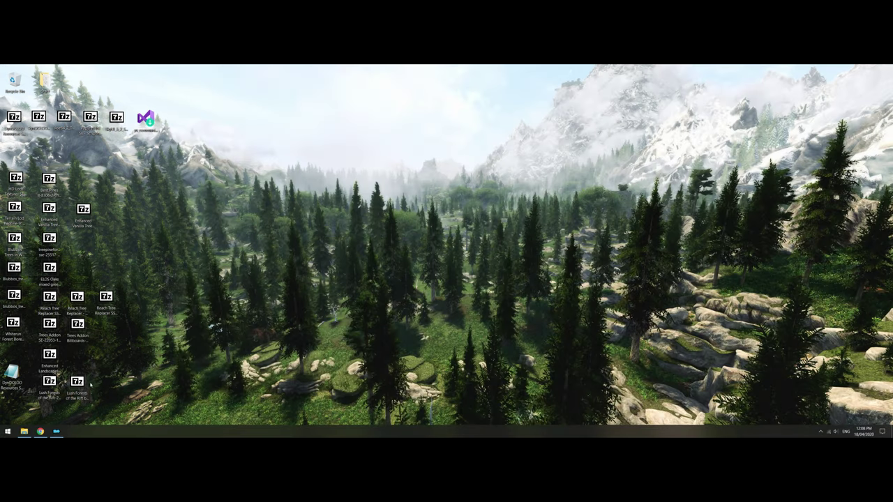
Step: Switch to File Explorer and extract the DynDOLOD folder from the desktop's DynDOLOD-32382-2-82 archive to the root of Hybrid Disk (D:), closing both windows
{"action": "mouse_move", "coordinate": [27, 433]}
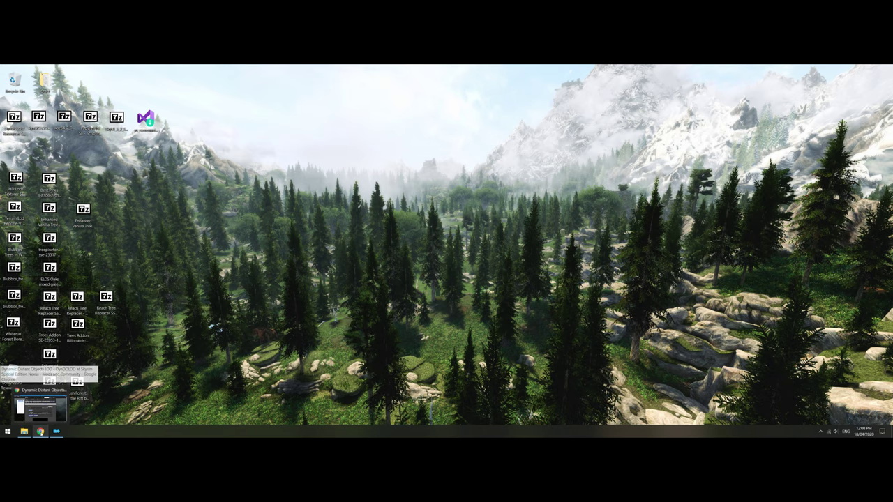
{"action": "left_click", "coordinate": [25, 433]}
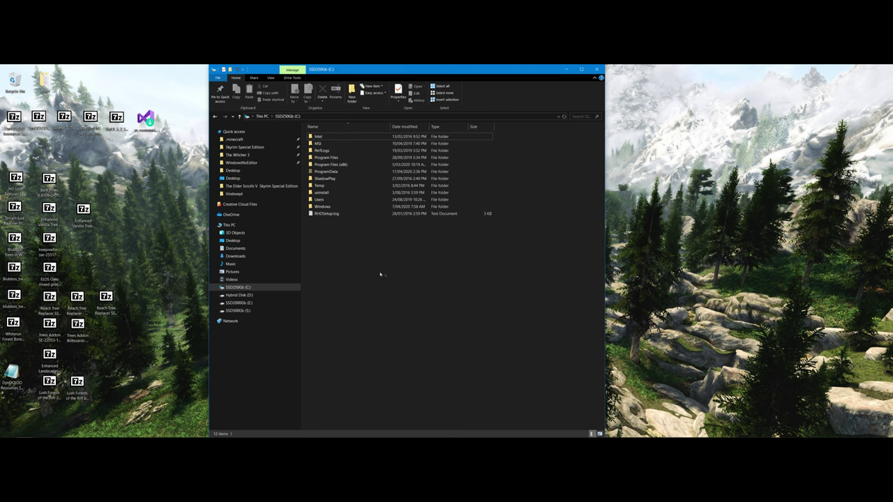
{"action": "left_click", "coordinate": [245, 295]}
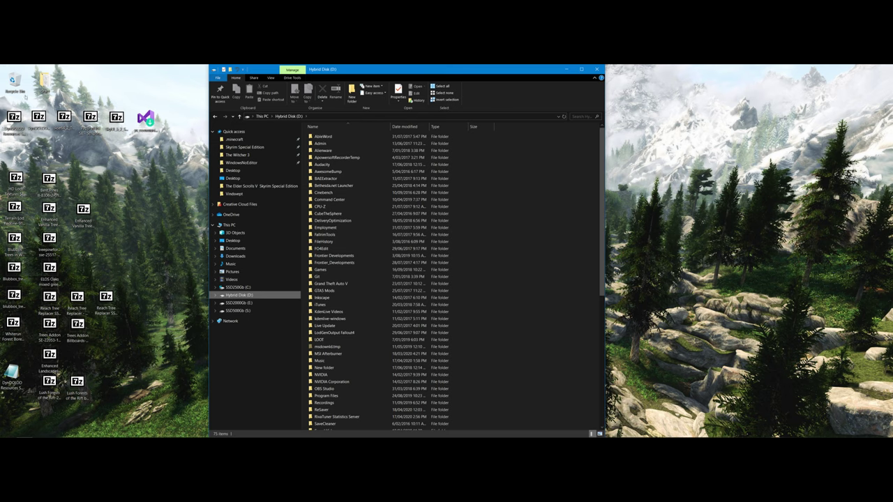
{"action": "double_click", "coordinate": [39, 118]}
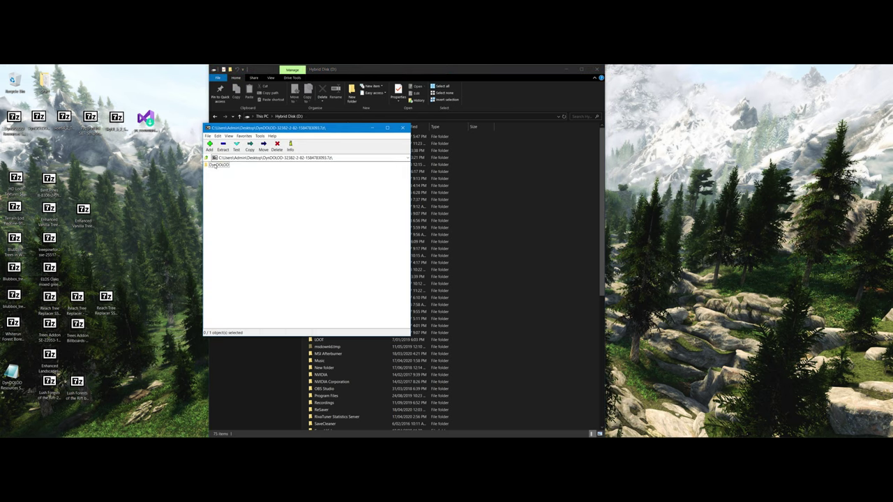
{"action": "left_click", "coordinate": [216, 165]}
{"action": "left_click_drag", "start_coordinate": [236, 169], "coordinate": [540, 259]}
{"action": "left_click_drag", "start_coordinate": [557, 262], "coordinate": [556, 261]}
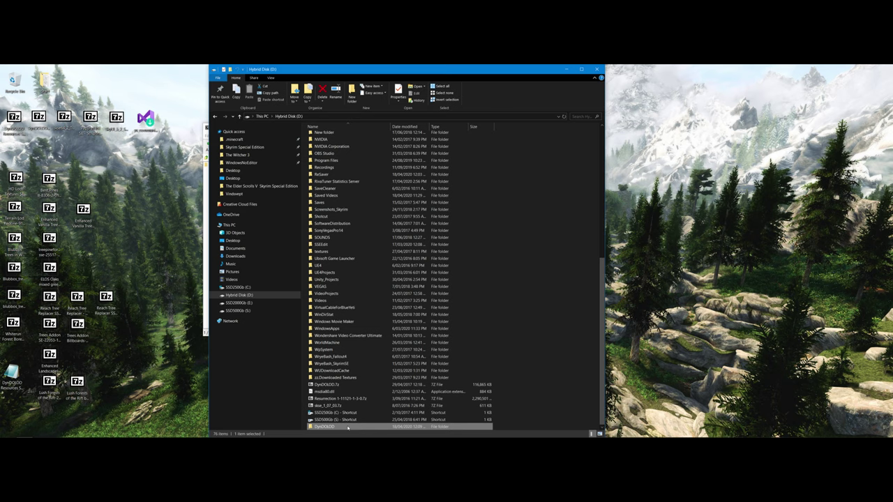
{"action": "left_click", "coordinate": [597, 70]}
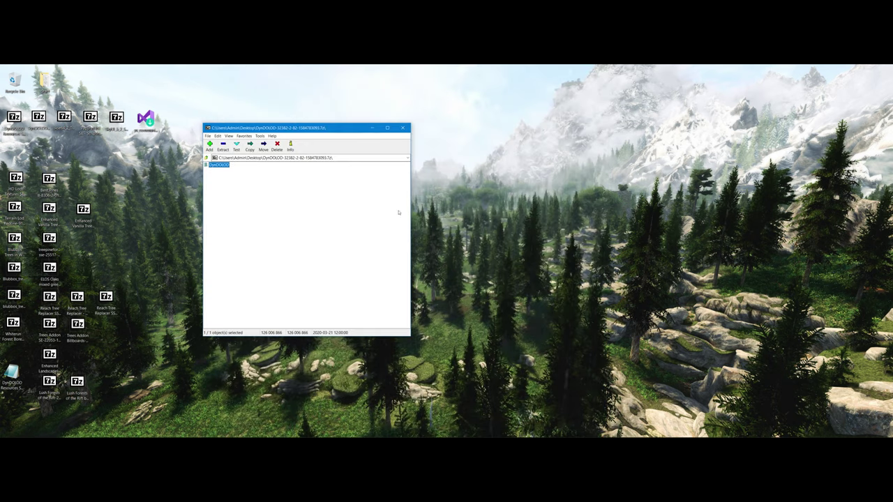
{"action": "left_click", "coordinate": [402, 129]}
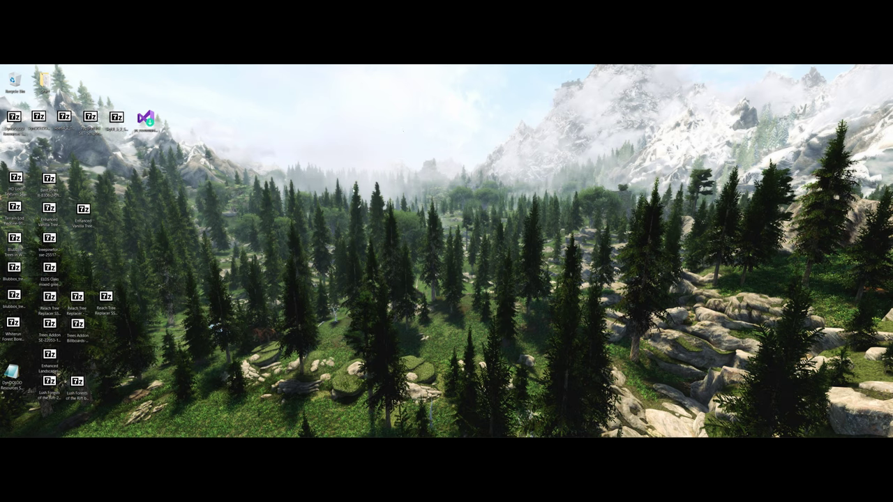
Step: Switch back to Mod Organizer and start defining a new executable titled TexGen
{"action": "mouse_move", "coordinate": [65, 434]}
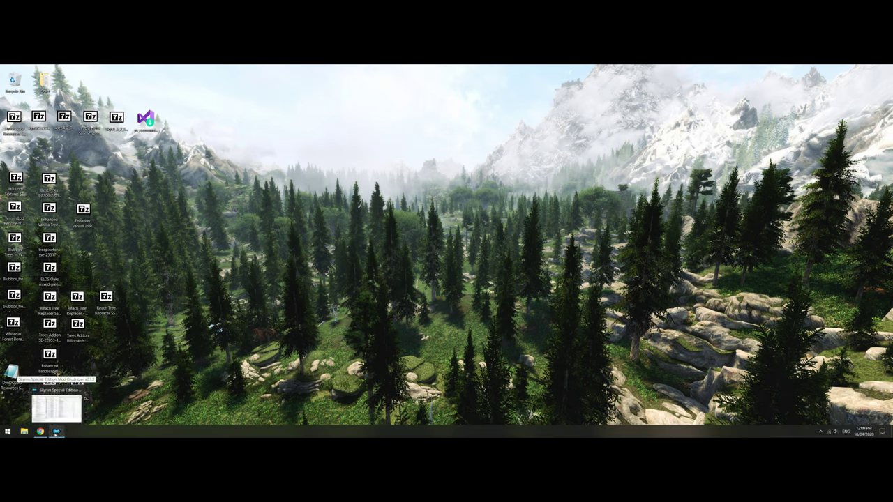
{"action": "left_click", "coordinate": [57, 433]}
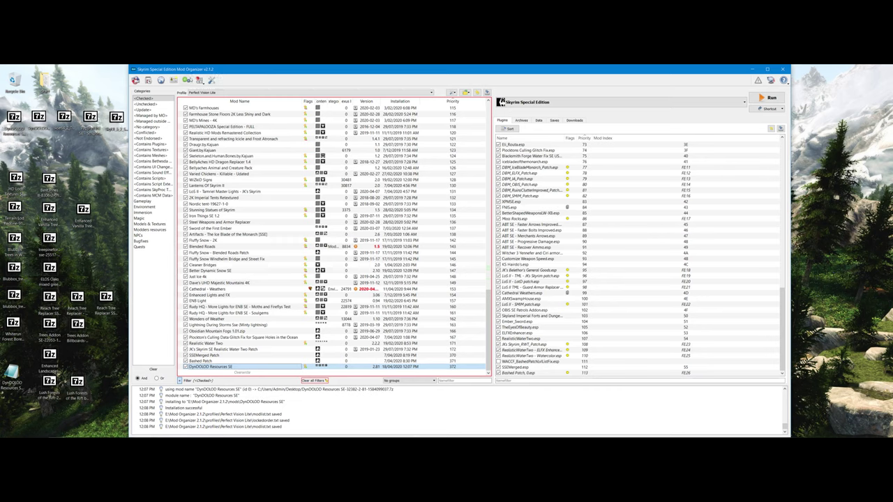
{"action": "left_click", "coordinate": [187, 81]}
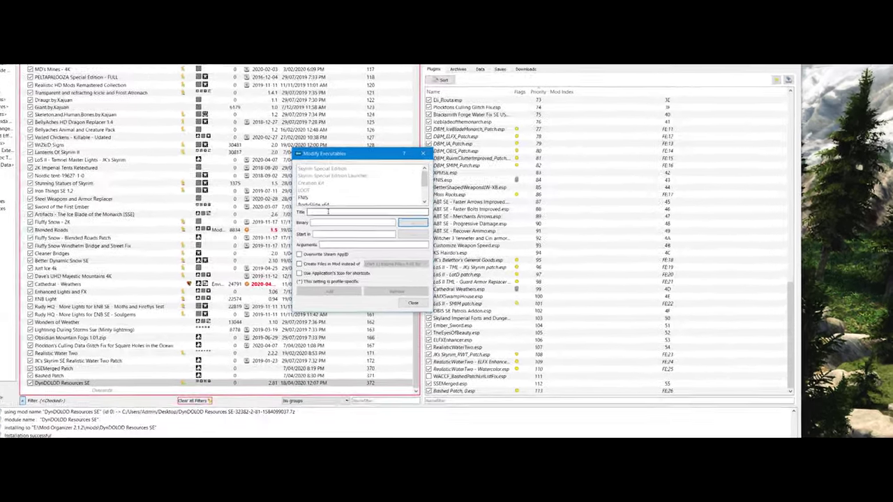
{"action": "type", "text": "TexGen"}
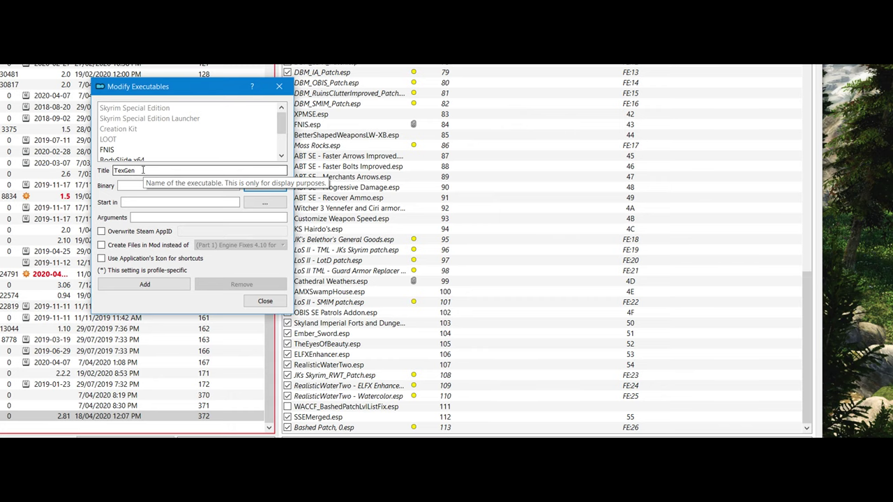
Step: Set the TexGen executable's binary to TexGenx64.exe in the DynDOLOD folder on Hybrid Disk (D:)
{"action": "left_click", "coordinate": [262, 190]}
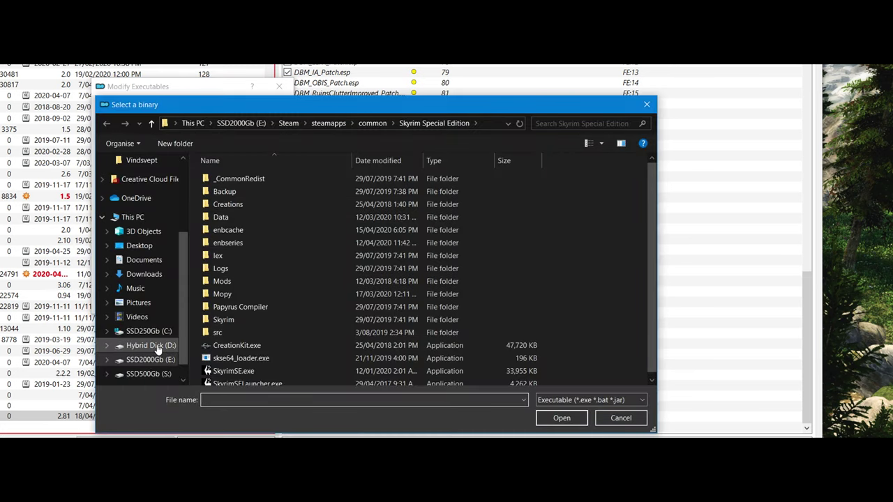
{"action": "left_click", "coordinate": [155, 346]}
{"action": "scroll", "coordinate": [314, 265], "scroll_direction": "down", "scroll_amount": 3}
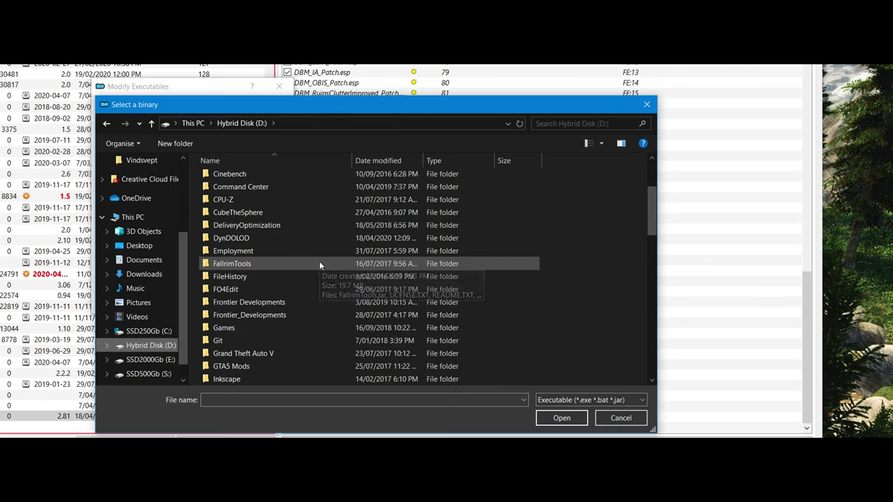
{"action": "double_click", "coordinate": [240, 239]}
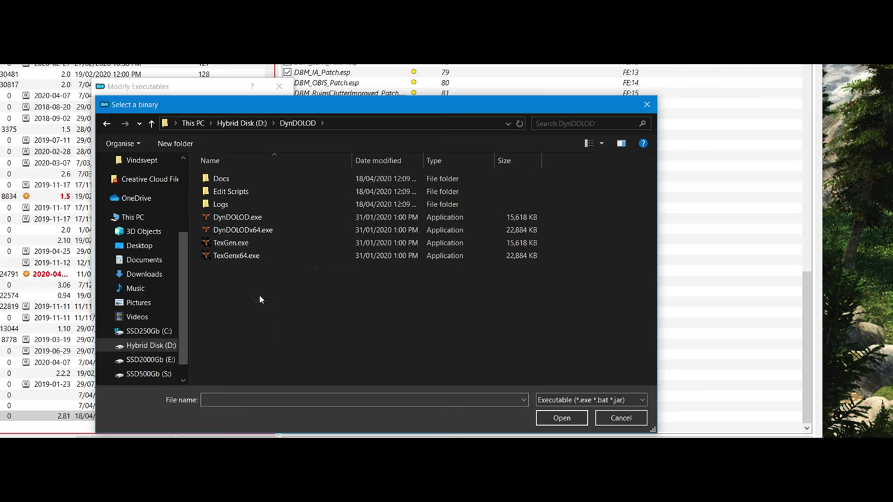
{"action": "left_click", "coordinate": [251, 259]}
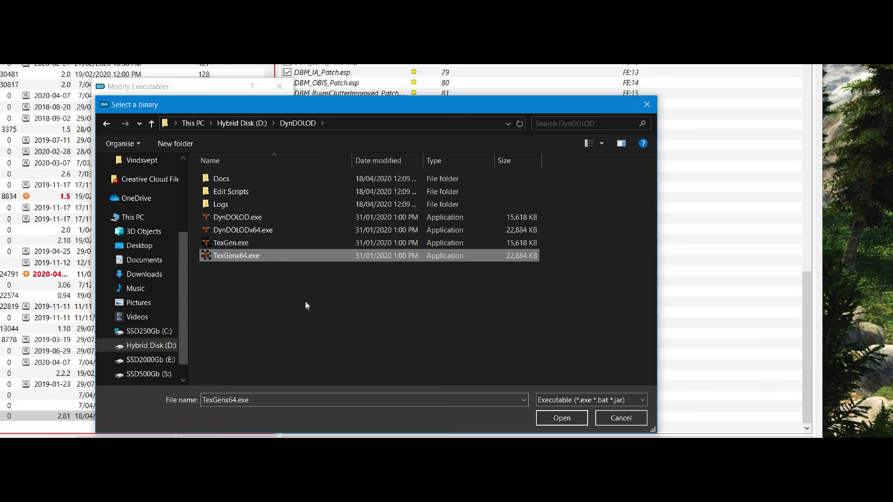
{"action": "left_click", "coordinate": [561, 418]}
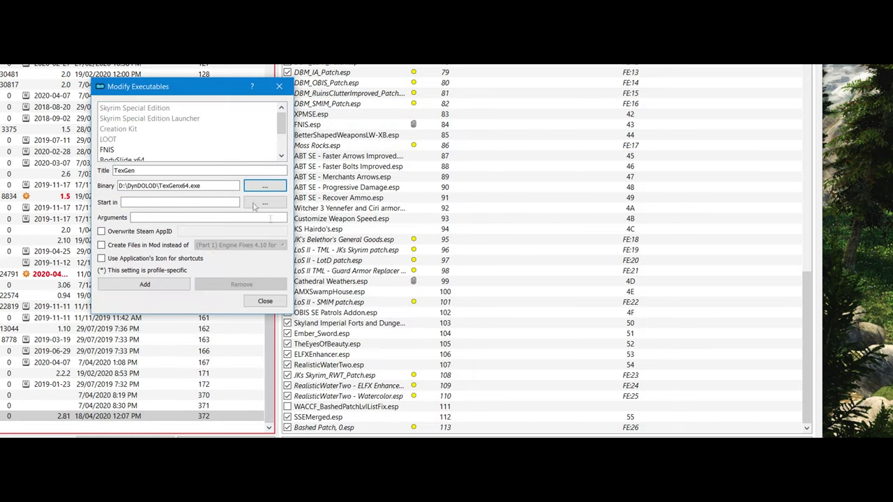
Step: Set the TexGen executable's start-in directory to the DynDOLOD folder on Hybrid Disk (D:)
{"action": "left_click", "coordinate": [137, 201]}
{"action": "left_click", "coordinate": [264, 202]}
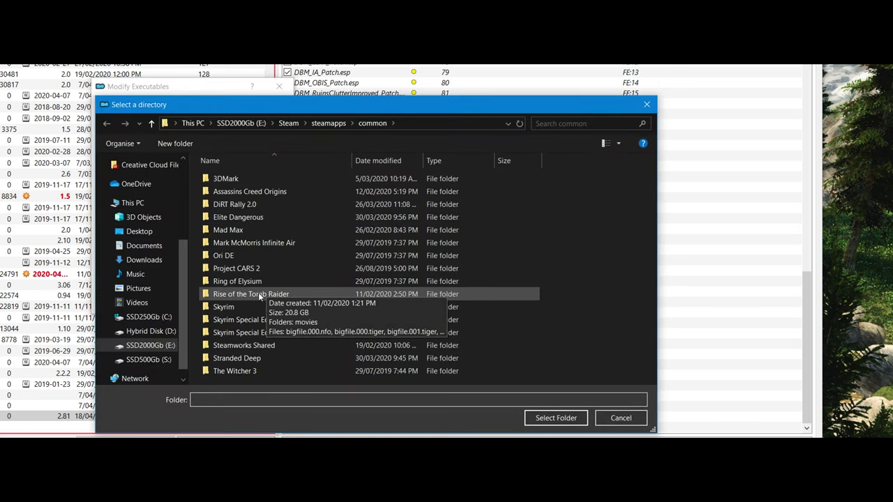
{"action": "left_click", "coordinate": [132, 331]}
{"action": "scroll", "coordinate": [298, 316], "scroll_direction": "down", "scroll_amount": 2}
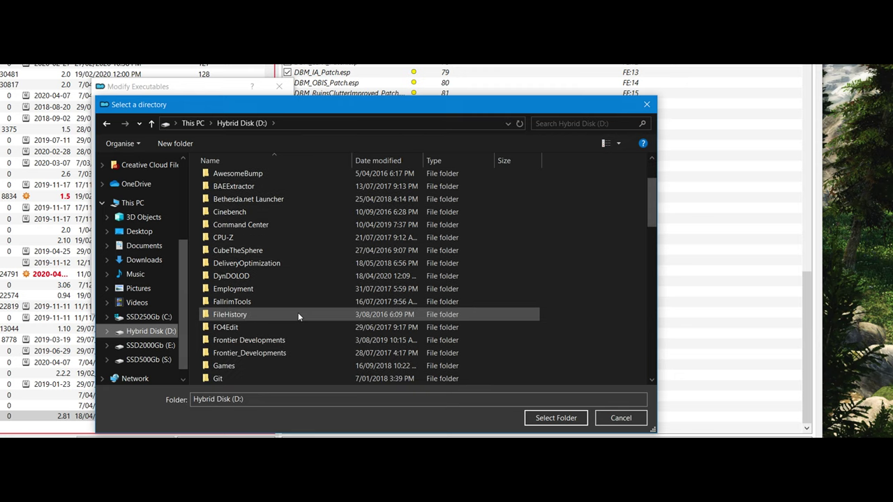
{"action": "left_click", "coordinate": [235, 277]}
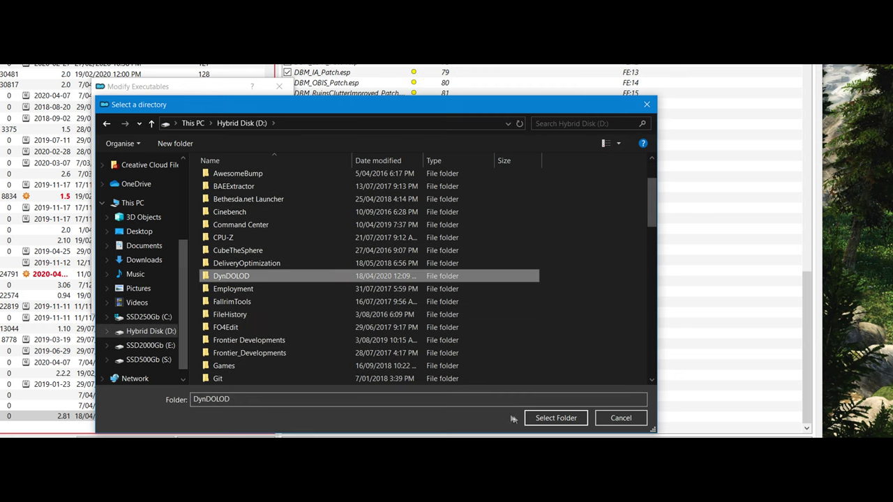
{"action": "left_click", "coordinate": [556, 418]}
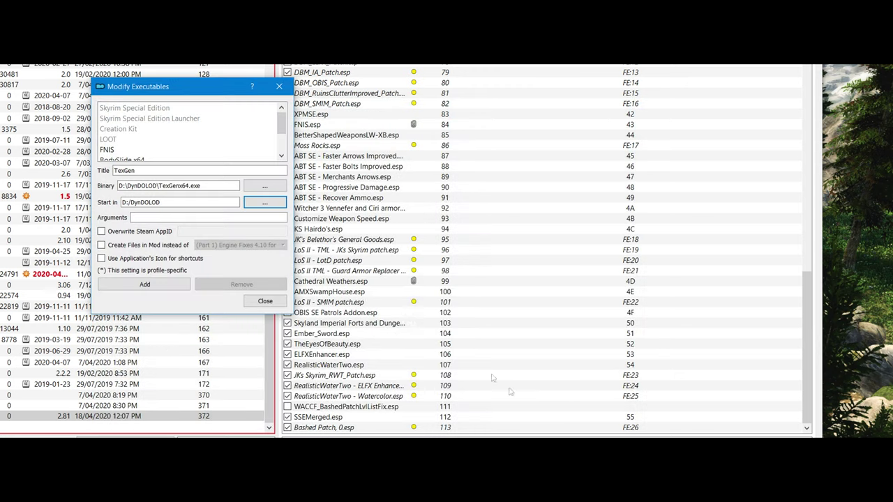
Step: Add the TexGen executable with the argument -sse and the application's icon for shortcuts, and select it as the program to run
{"action": "left_click", "coordinate": [141, 217]}
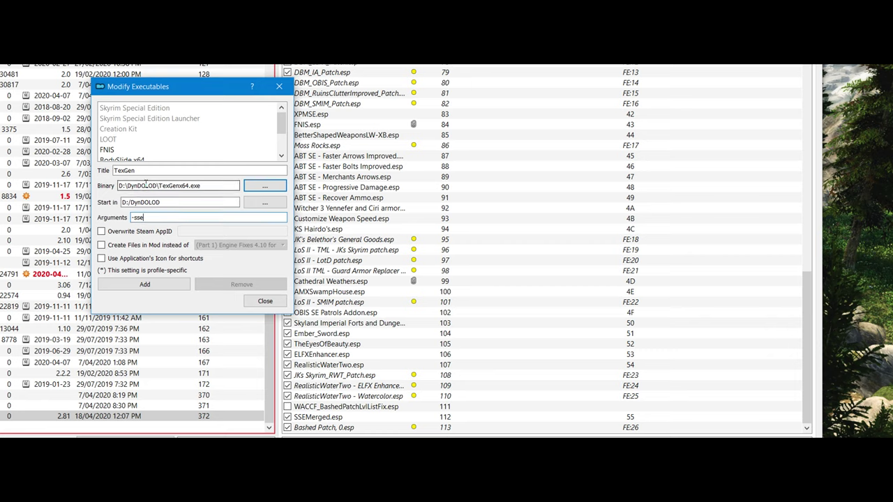
{"action": "left_click", "coordinate": [102, 259]}
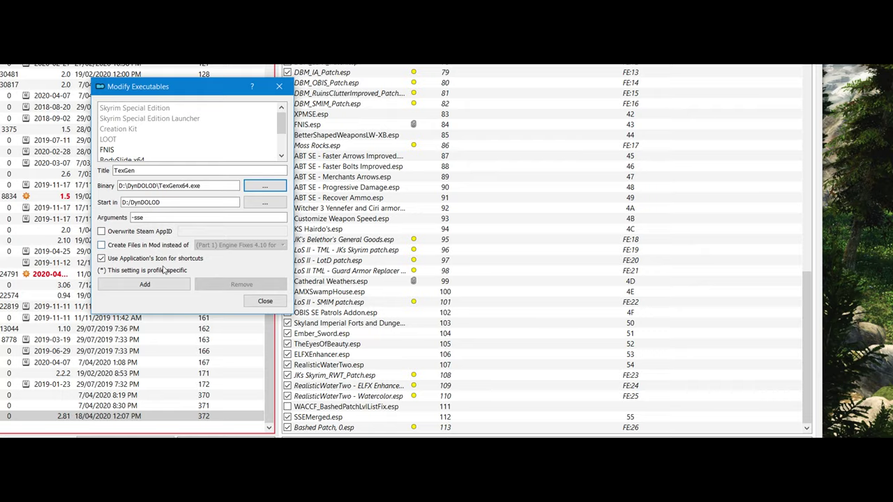
{"action": "left_click", "coordinate": [157, 288]}
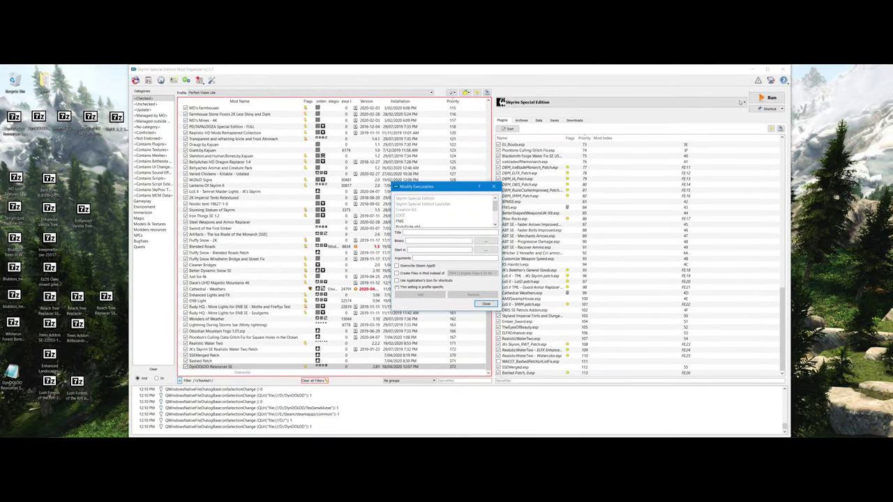
{"action": "left_click", "coordinate": [486, 303]}
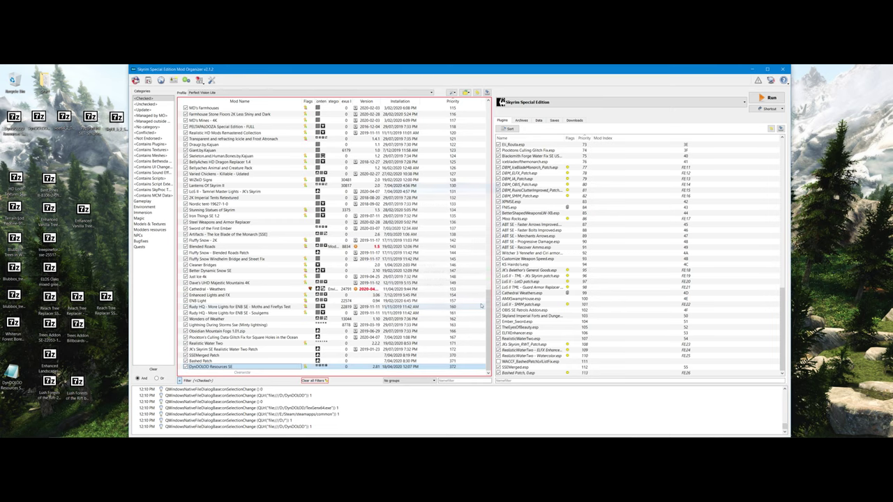
{"action": "left_click", "coordinate": [738, 103]}
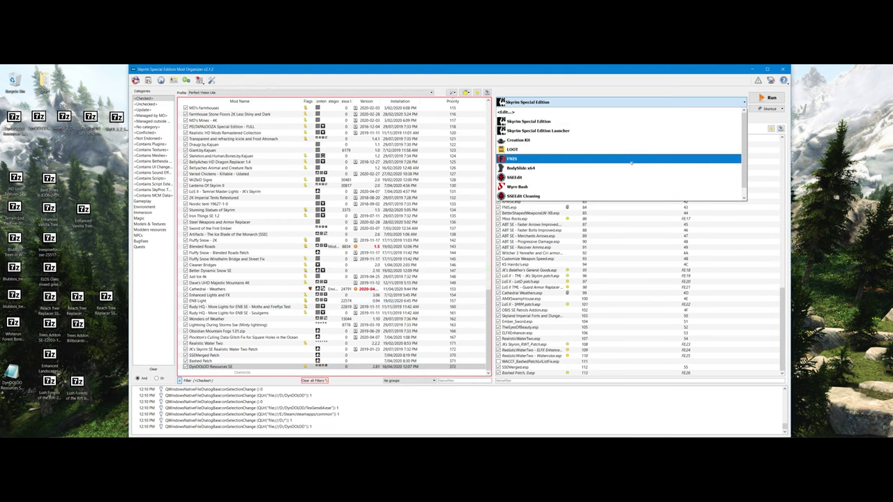
{"action": "left_click", "coordinate": [530, 196]}
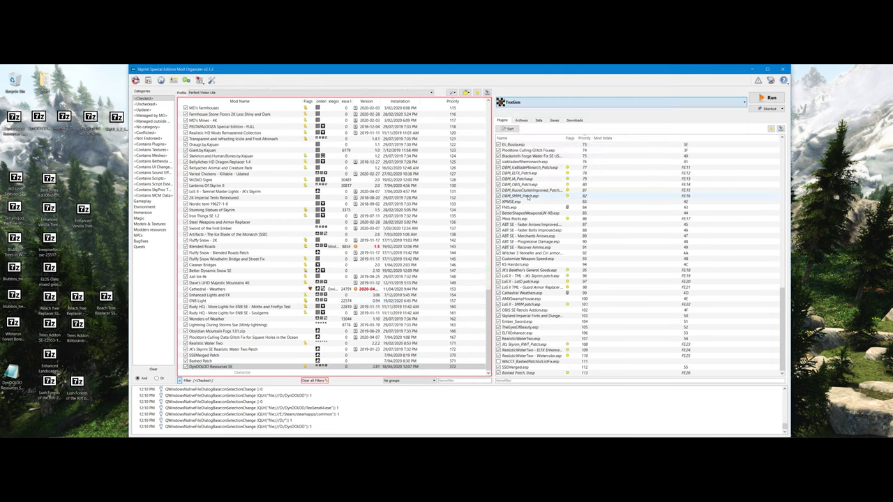
Step: Start a new executable titled Dyndolod and set its binary to DynDOLODx64.exe in the DynDOLOD folder on Hybrid Disk (D:)
{"action": "left_click", "coordinate": [740, 103]}
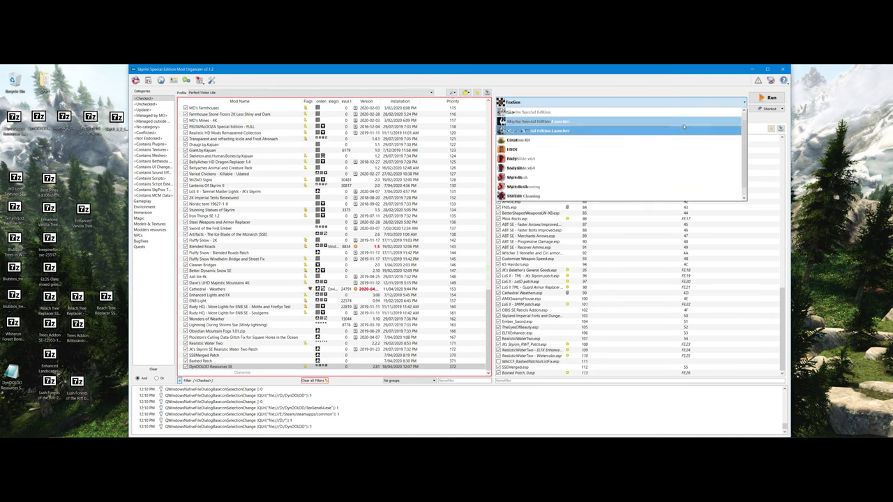
{"action": "left_click", "coordinate": [516, 113]}
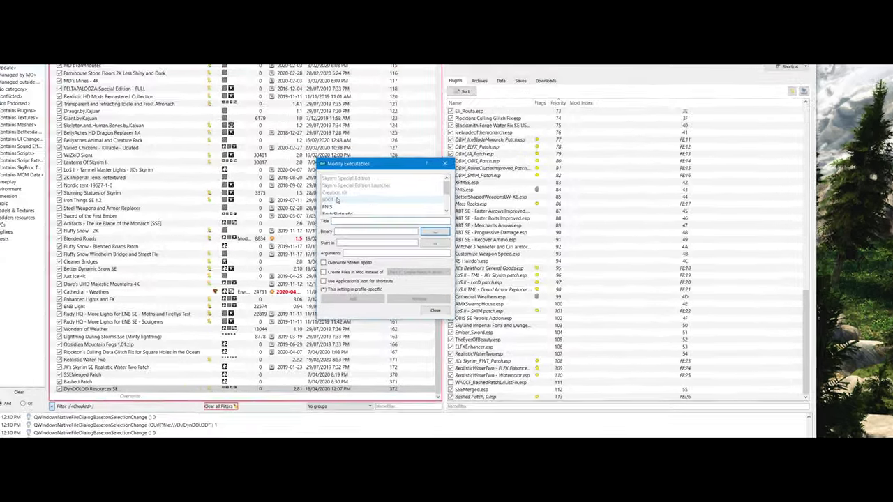
{"action": "type", "text": "Dyndolod"}
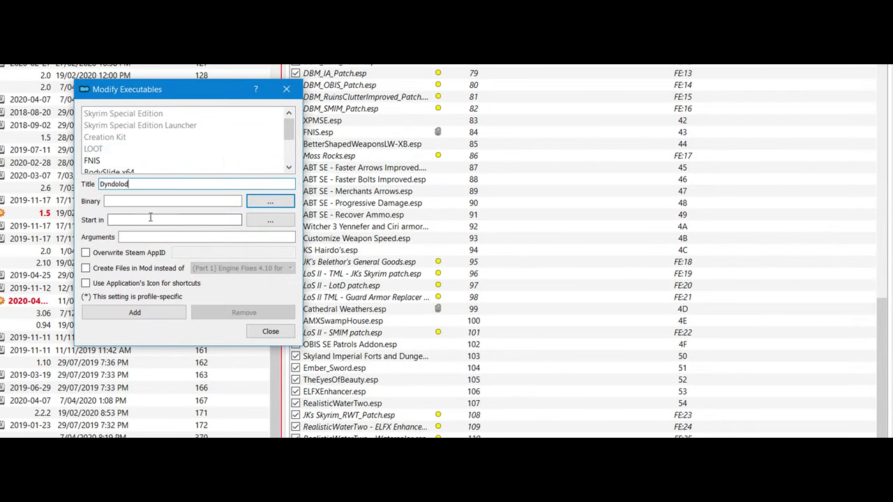
{"action": "left_click", "coordinate": [260, 202]}
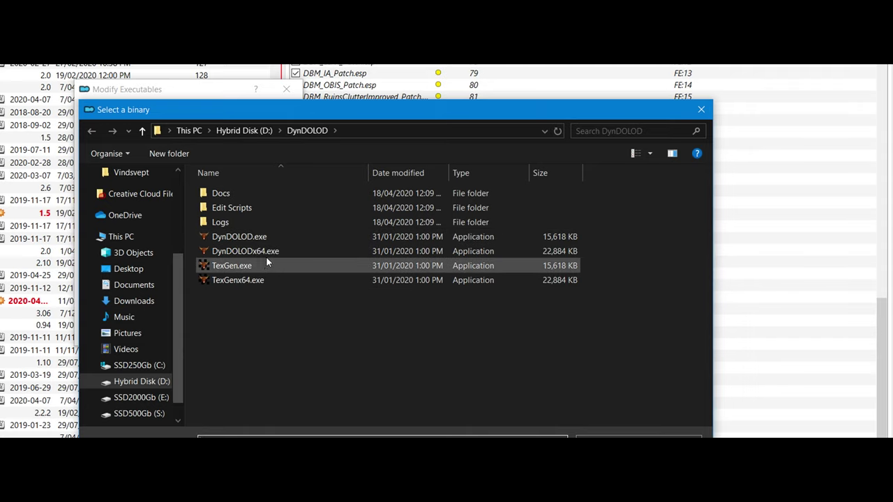
{"action": "left_click", "coordinate": [282, 252]}
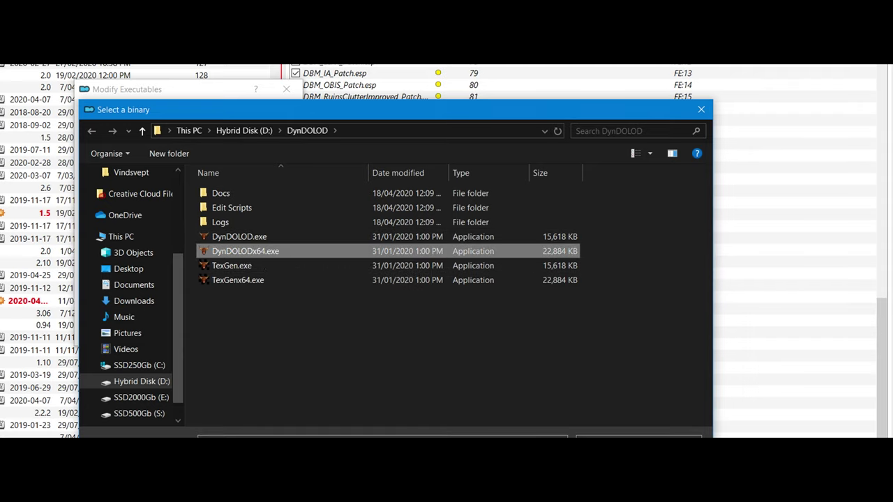
{"action": "key", "text": "Return"}
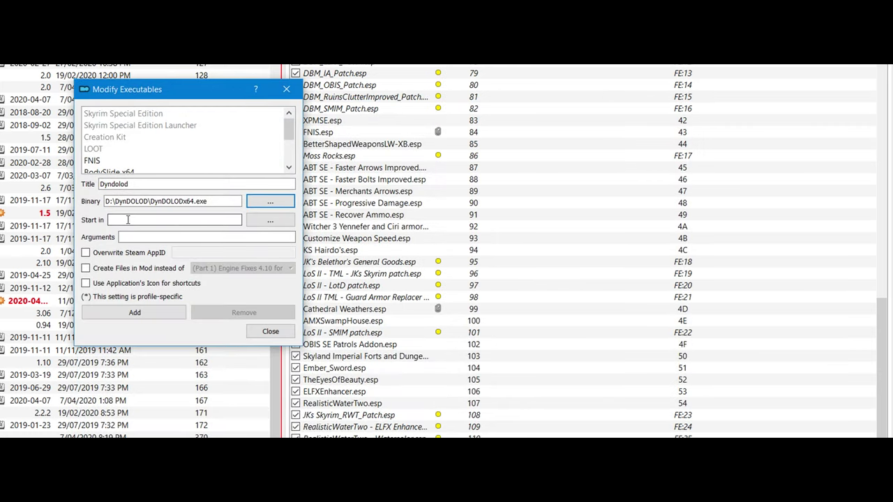
Step: Set the Dyndolod executable's start-in directory to the DynDOLOD folder on Hybrid Disk (D:)
{"action": "left_click", "coordinate": [252, 222]}
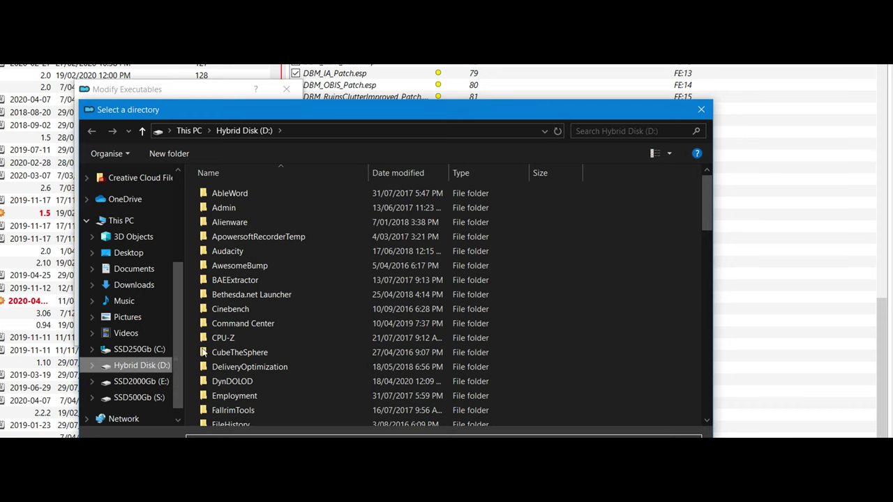
{"action": "scroll", "coordinate": [293, 326], "scroll_direction": "down", "scroll_amount": 3}
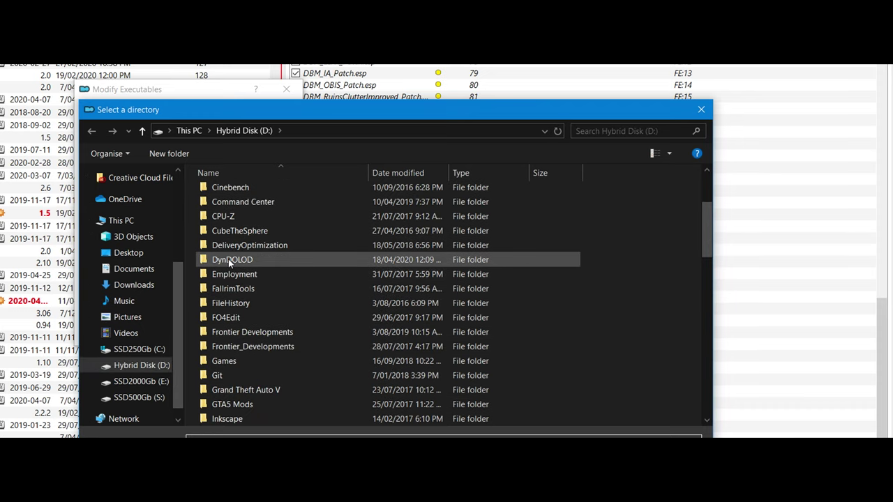
{"action": "left_click", "coordinate": [228, 259]}
{"action": "left_click", "coordinate": [607, 468]}
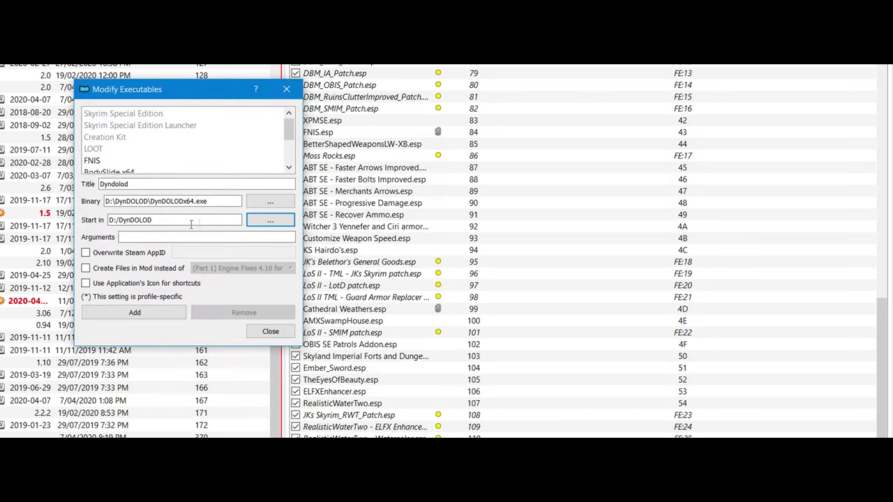
Step: Add the Dyndolod executable with the argument -sse and the application's icon for shortcuts, and select it as the program to run
{"action": "left_click", "coordinate": [136, 237]}
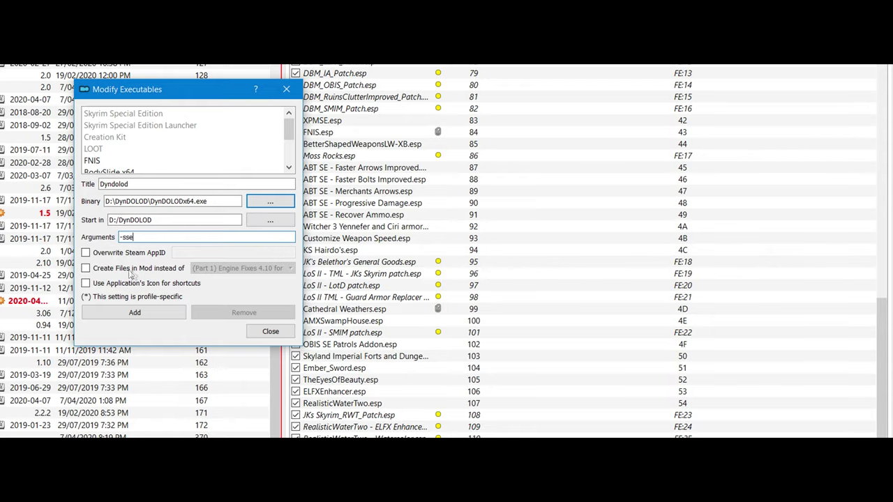
{"action": "left_click", "coordinate": [86, 284]}
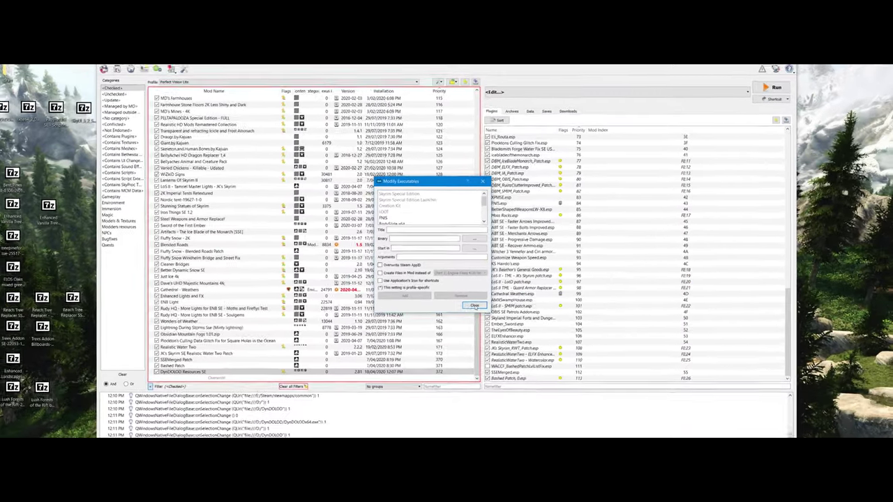
{"action": "left_click", "coordinate": [271, 332]}
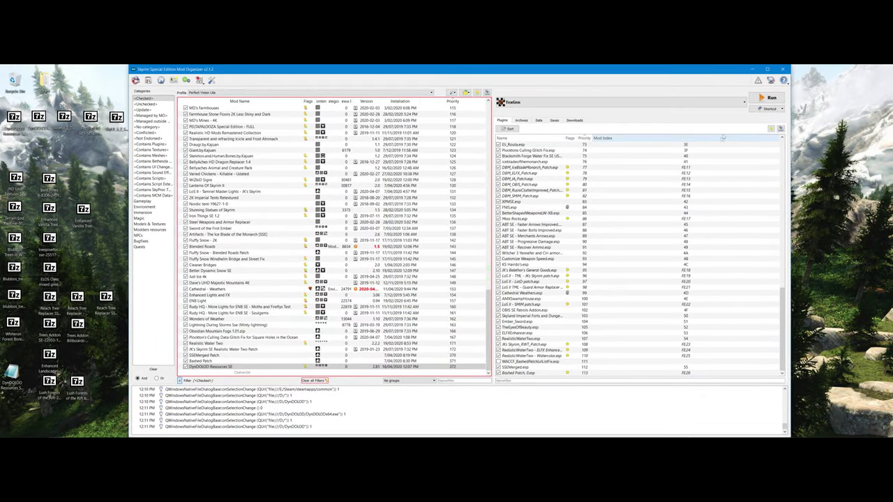
{"action": "left_click", "coordinate": [744, 102]}
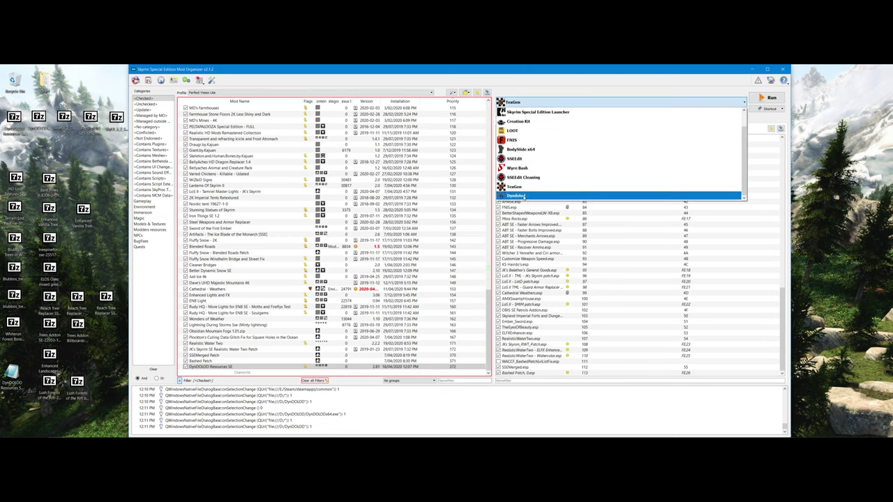
{"action": "left_click", "coordinate": [590, 195]}
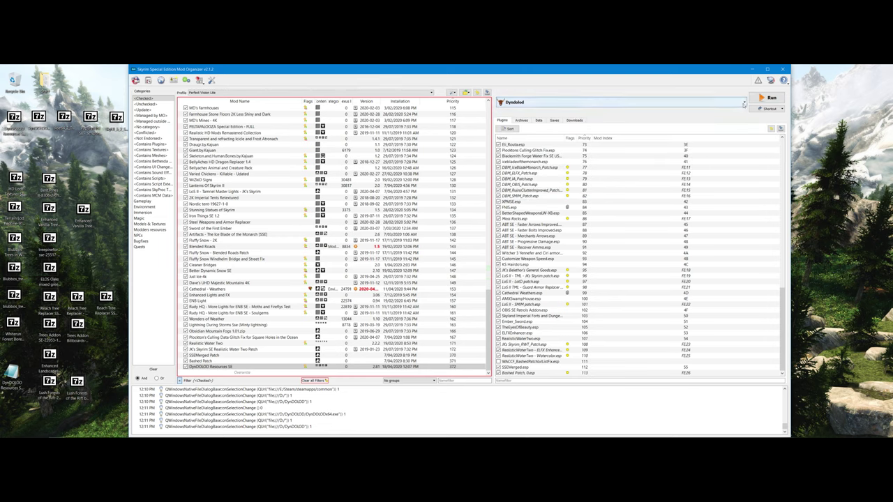
Step: Start defining another new executable titled SKSE
{"action": "left_click", "coordinate": [739, 102]}
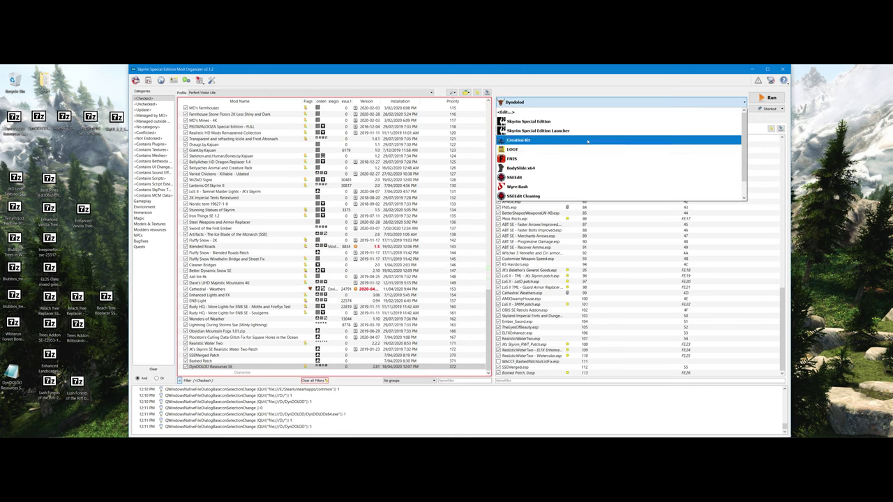
{"action": "left_click", "coordinate": [524, 113]}
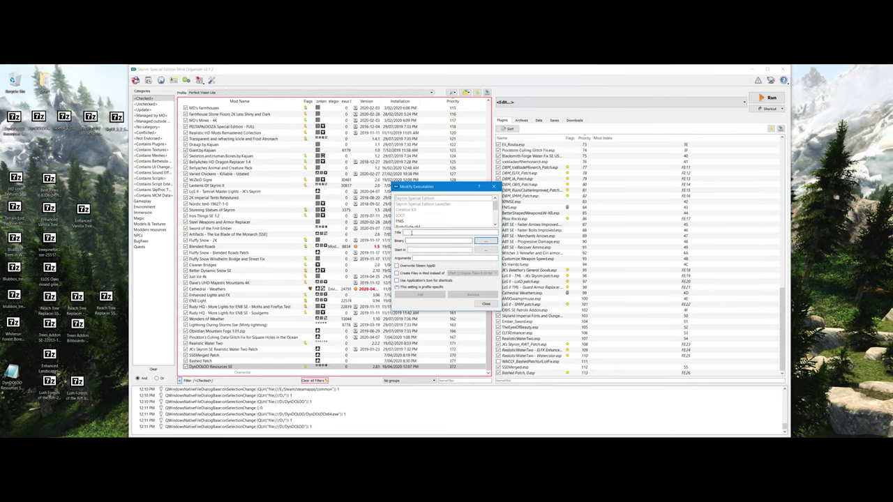
{"action": "left_click", "coordinate": [411, 232]}
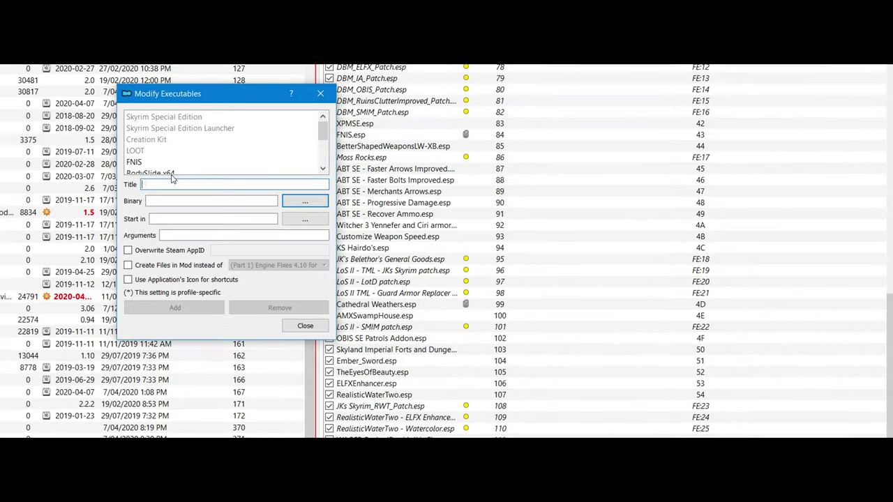
{"action": "type", "text": "SKSE"}
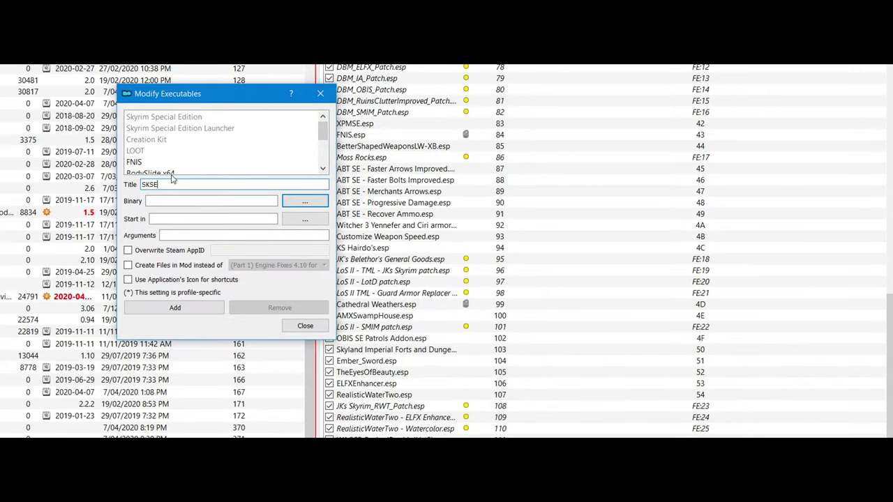
{"action": "key", "text": "Tab"}
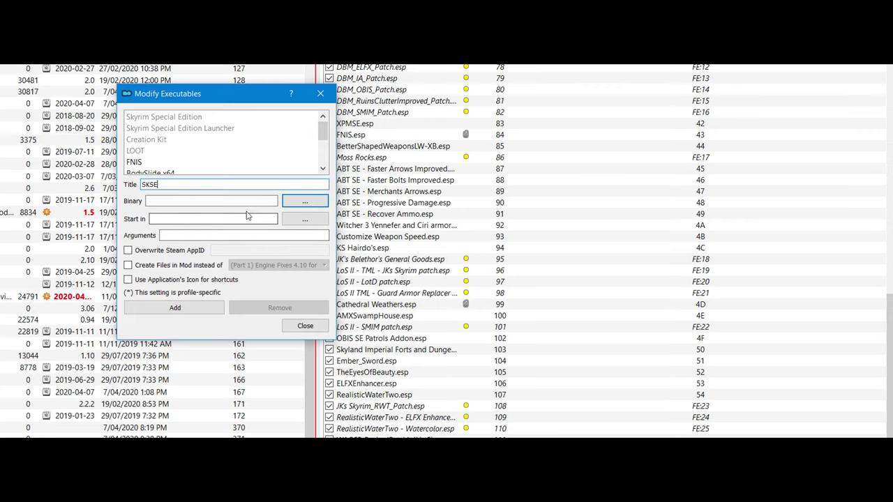
Step: Set the SKSE executable's binary to skse64_loader.exe in the Skyrim Special Edition game folder on SSD2000Gb (E:)
{"action": "left_click", "coordinate": [291, 205]}
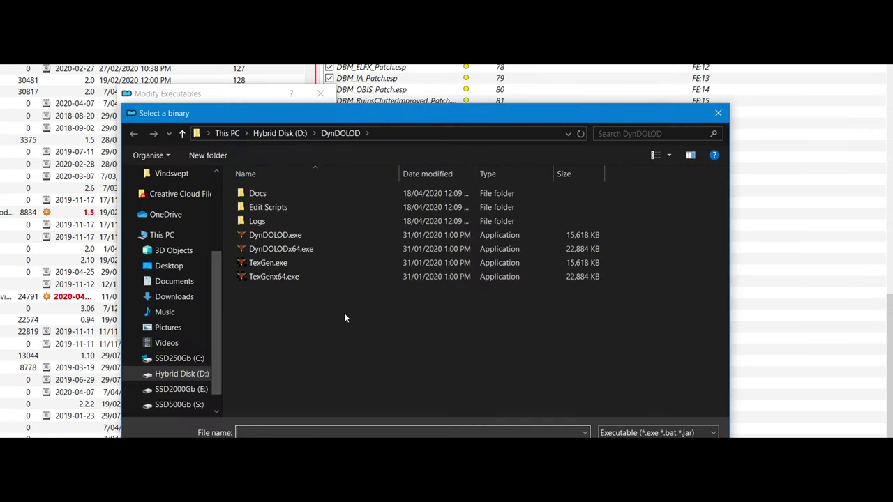
{"action": "scroll", "coordinate": [189, 265], "scroll_direction": "up", "scroll_amount": 3}
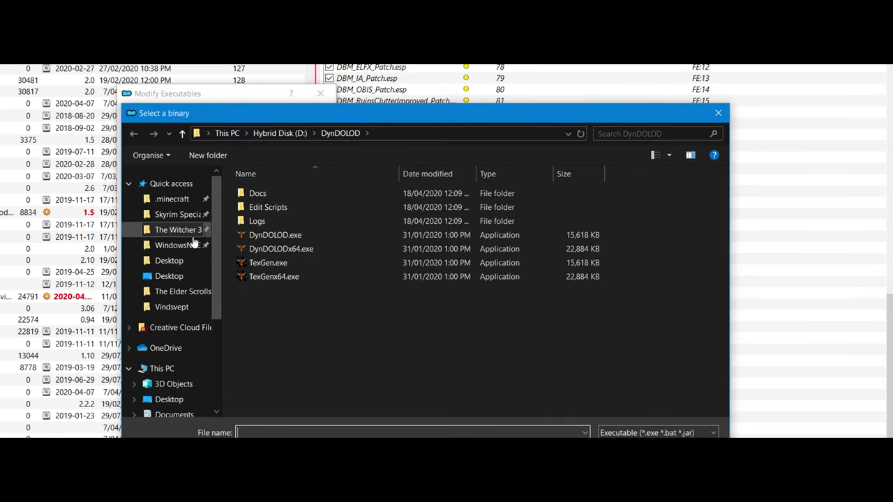
{"action": "left_click", "coordinate": [180, 216]}
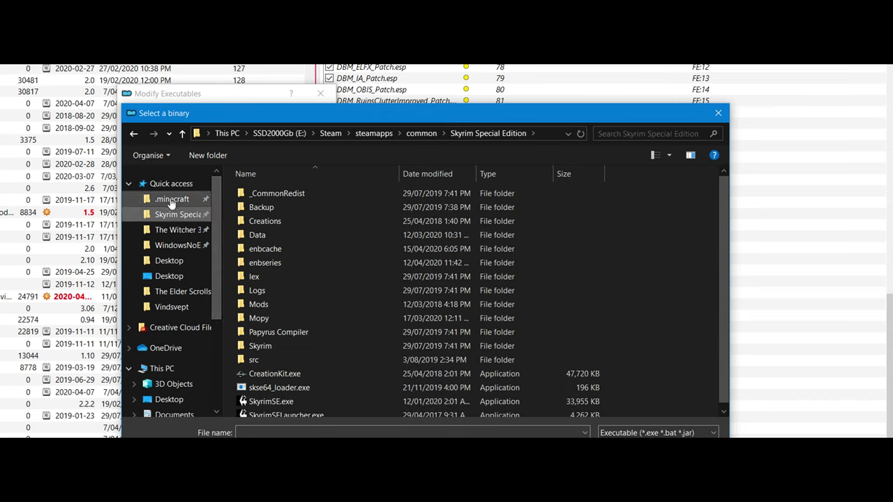
{"action": "scroll", "coordinate": [474, 296], "scroll_direction": "down", "scroll_amount": 1}
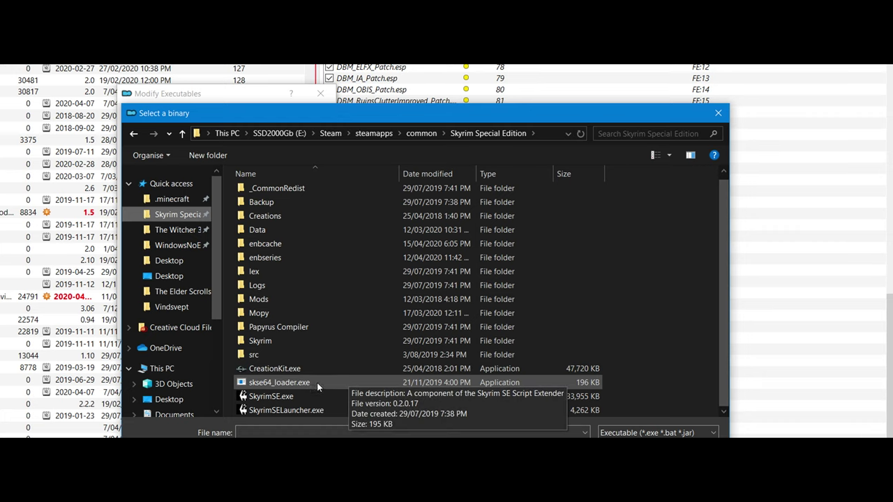
{"action": "double_click", "coordinate": [279, 382]}
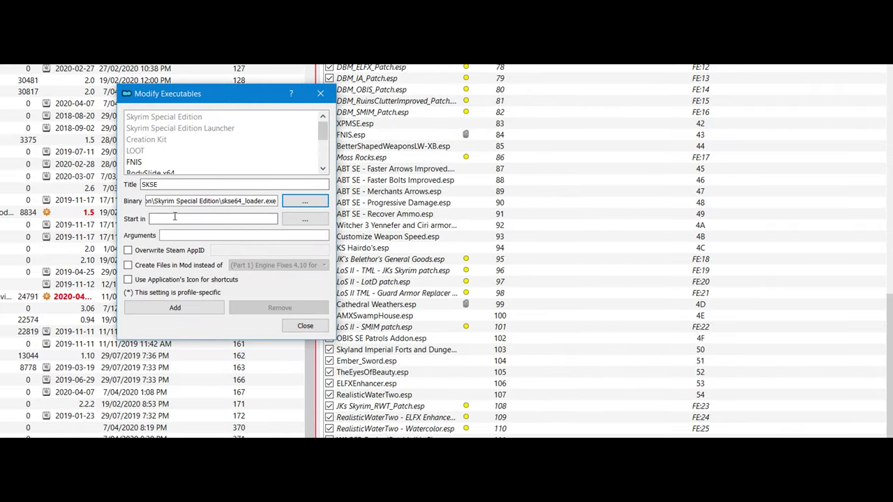
Step: Set the SKSE executable's start-in directory to the Skyrim Special Edition folder under Steam\steamapps\common on SSD2000Gb (E:)
{"action": "left_click", "coordinate": [292, 219]}
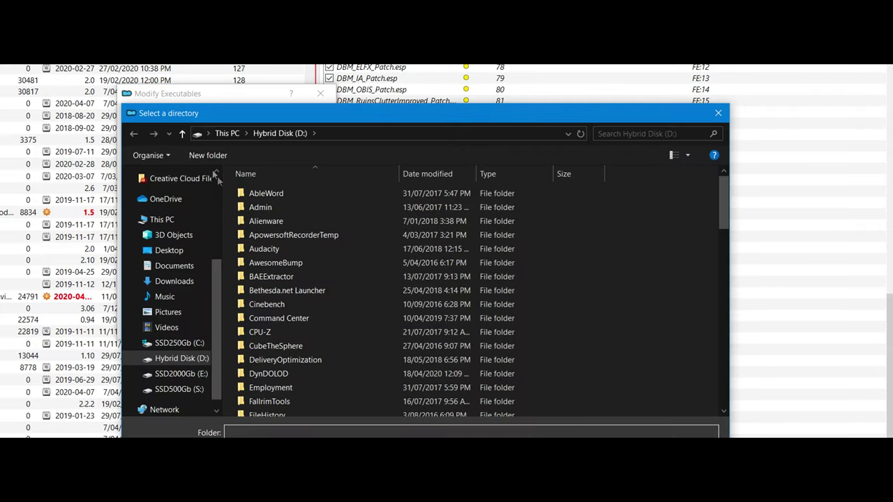
{"action": "scroll", "coordinate": [181, 217], "scroll_direction": "up", "scroll_amount": 3}
{"action": "scroll", "coordinate": [181, 217], "scroll_direction": "up", "scroll_amount": 1}
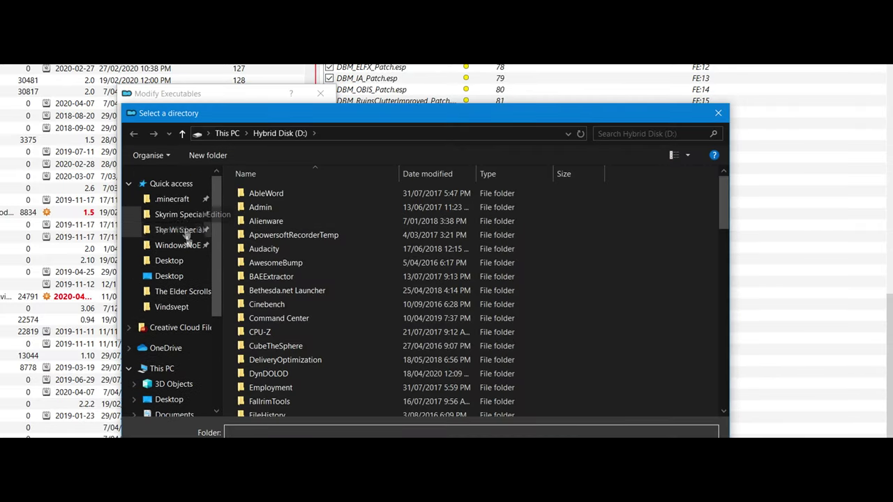
{"action": "left_click", "coordinate": [178, 215]}
{"action": "left_click", "coordinate": [182, 134]}
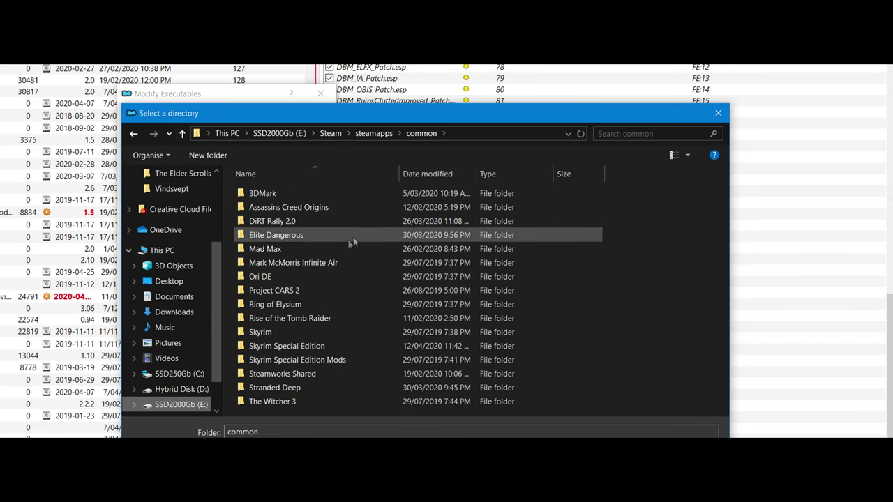
{"action": "left_click", "coordinate": [294, 351]}
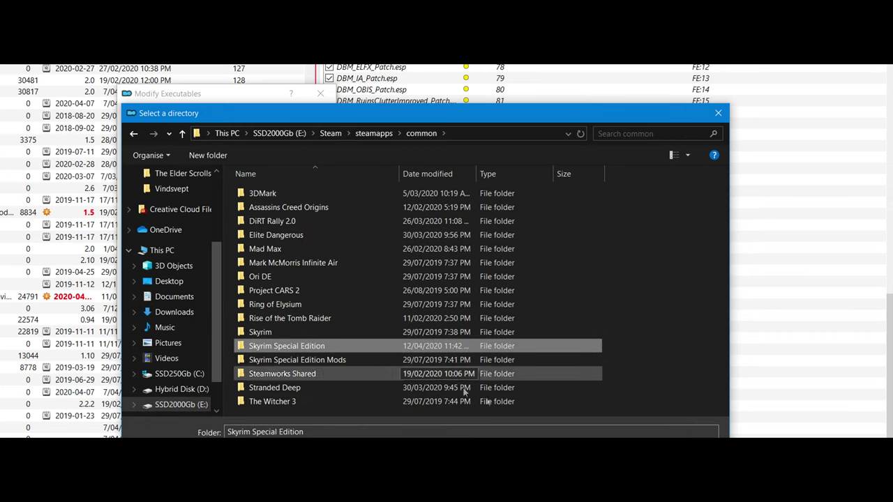
{"action": "left_click", "coordinate": [628, 461]}
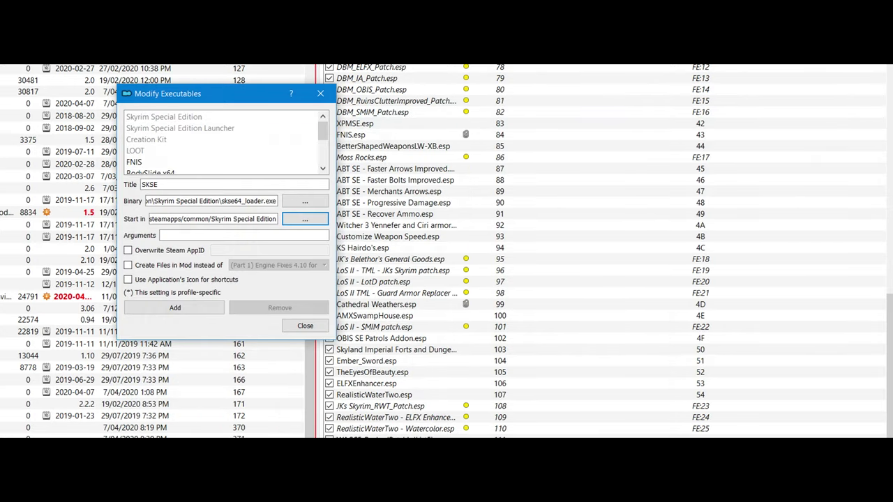
Step: Add the SKSE executable without arguments, finish editing executables and select SKSE as the program to run
{"action": "left_click", "coordinate": [182, 235]}
{"action": "left_click", "coordinate": [204, 308]}
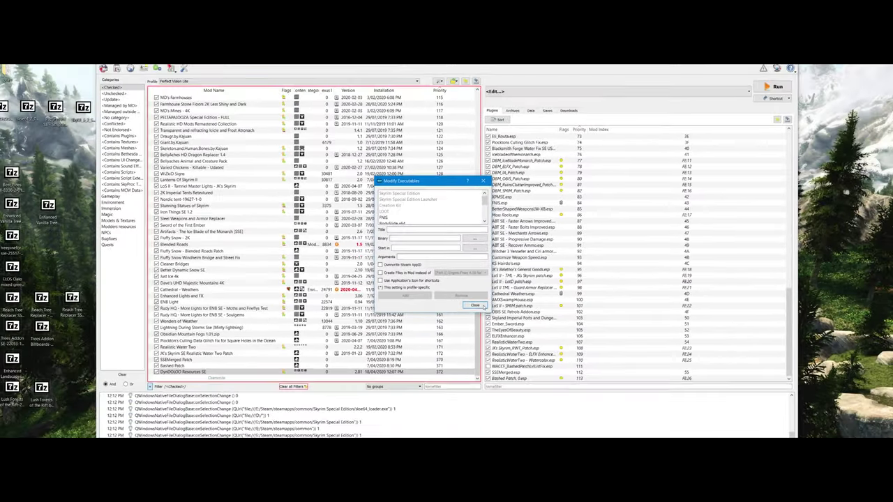
{"action": "left_click", "coordinate": [477, 306]}
{"action": "left_click", "coordinate": [748, 91]}
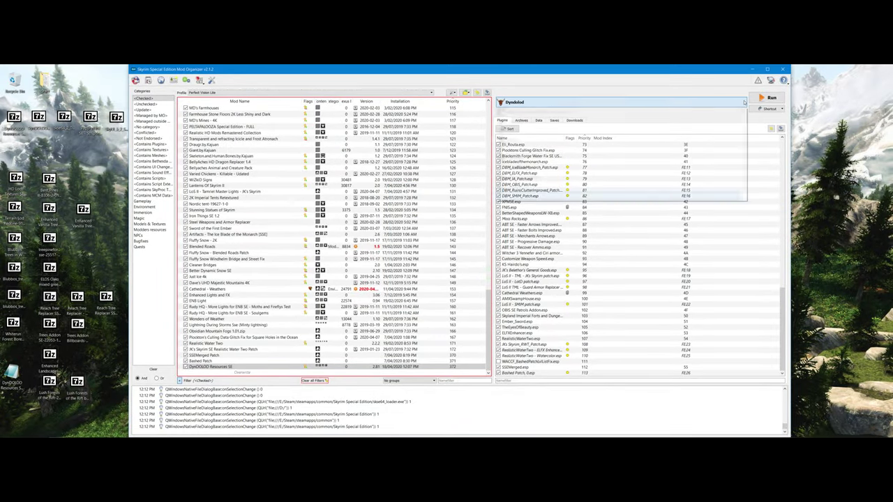
{"action": "scroll", "coordinate": [581, 171], "scroll_direction": "up", "scroll_amount": 1}
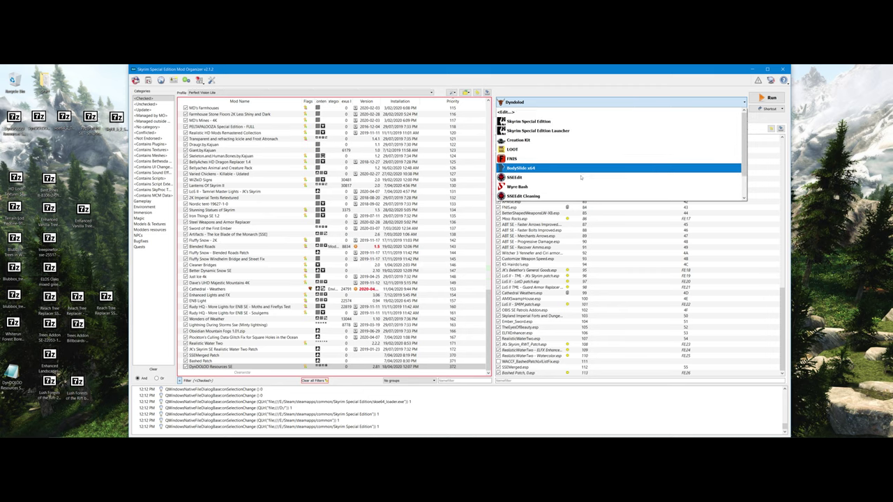
{"action": "scroll", "coordinate": [580, 173], "scroll_direction": "down", "scroll_amount": 1}
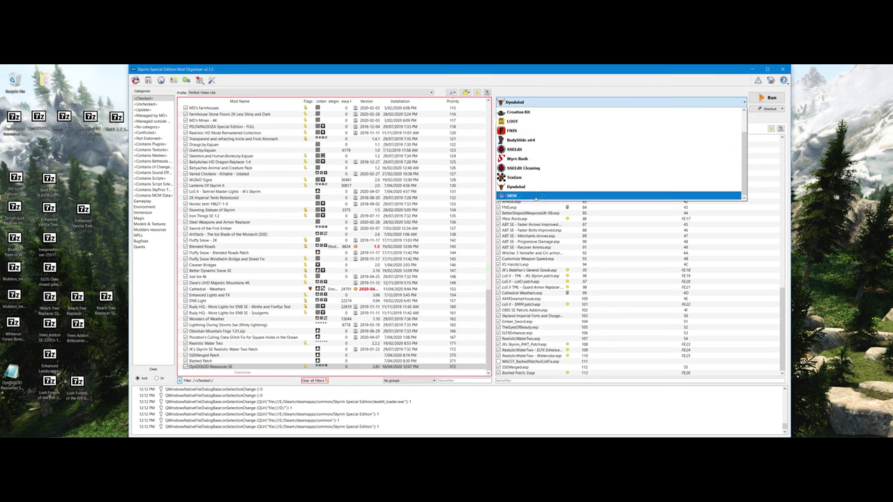
{"action": "left_click", "coordinate": [578, 195]}
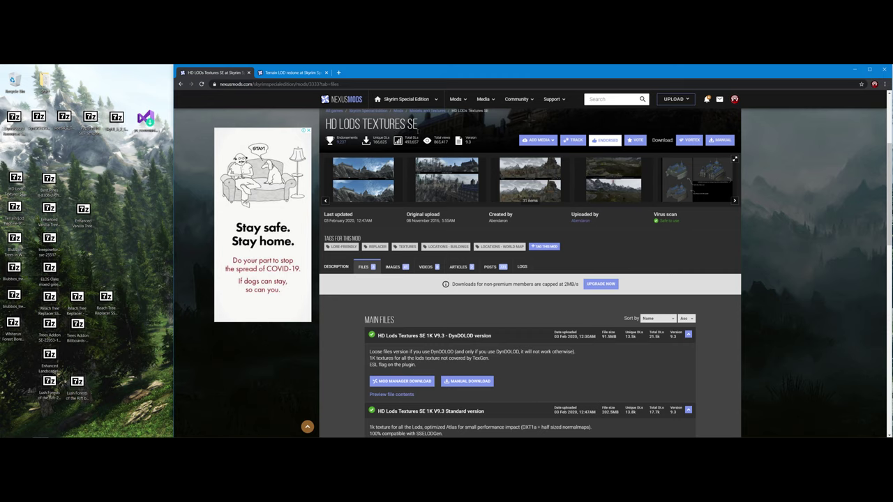
Step: Review the DynDOLOD, Standard and performance-friendly file versions on the HD LODs Textures SE page at Nexus Mods
{"action": "scroll", "coordinate": [575, 293], "scroll_direction": "down", "scroll_amount": 3}
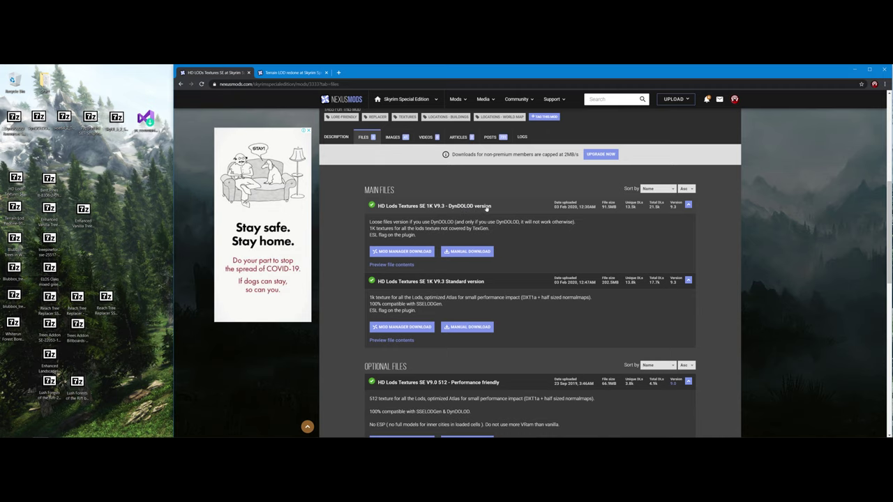
{"action": "scroll", "coordinate": [512, 322], "scroll_direction": "down", "scroll_amount": 2}
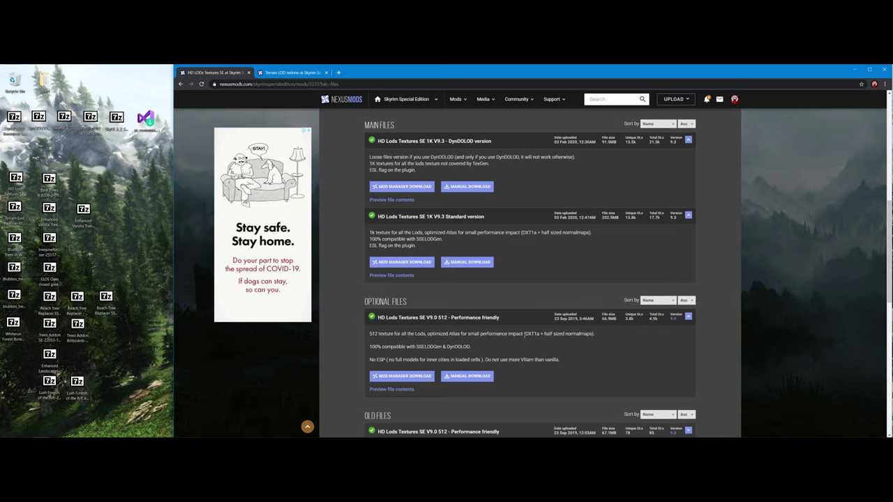
{"action": "scroll", "coordinate": [524, 335], "scroll_direction": "down", "scroll_amount": 1}
{"action": "scroll", "coordinate": [524, 338], "scroll_direction": "up", "scroll_amount": 5}
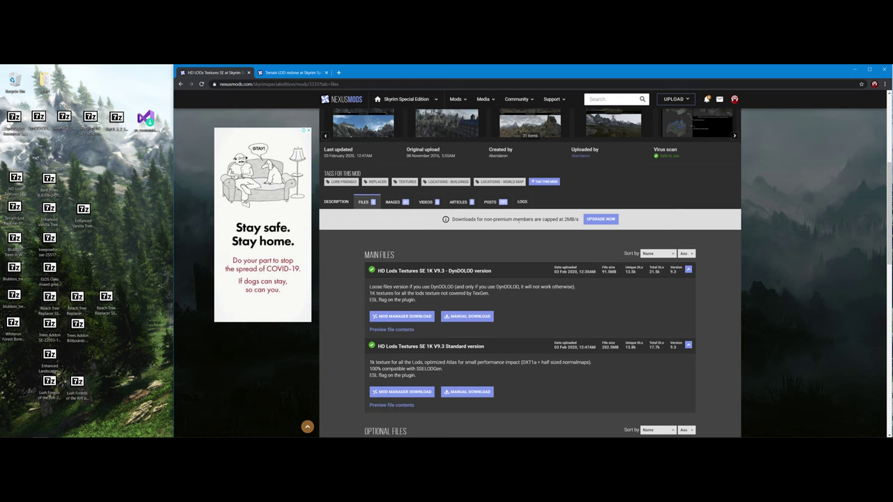
{"action": "left_click", "coordinate": [853, 70]}
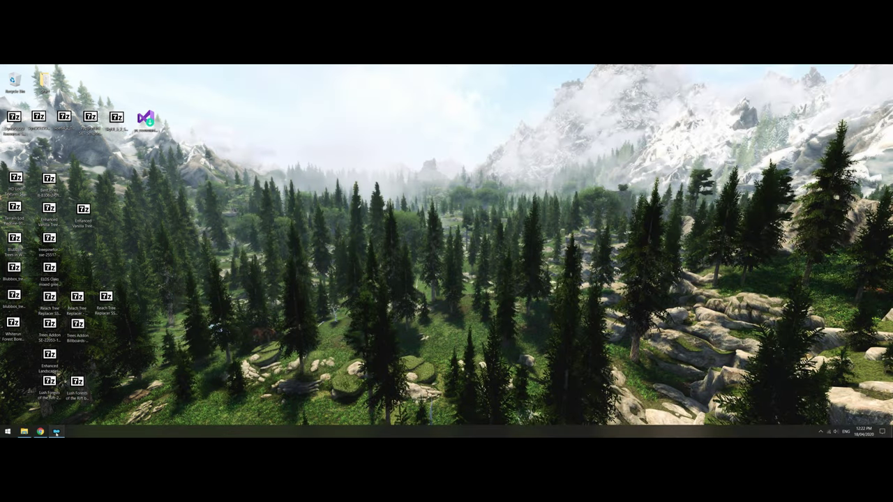
Step: Switch to Mod Organizer and install the HD Lods Textures SE 1K V9.3 - DynDOLOD ONLY VERSION archive from the Desktop under its suggested name
{"action": "left_click", "coordinate": [58, 431]}
{"action": "left_click", "coordinate": [148, 81]}
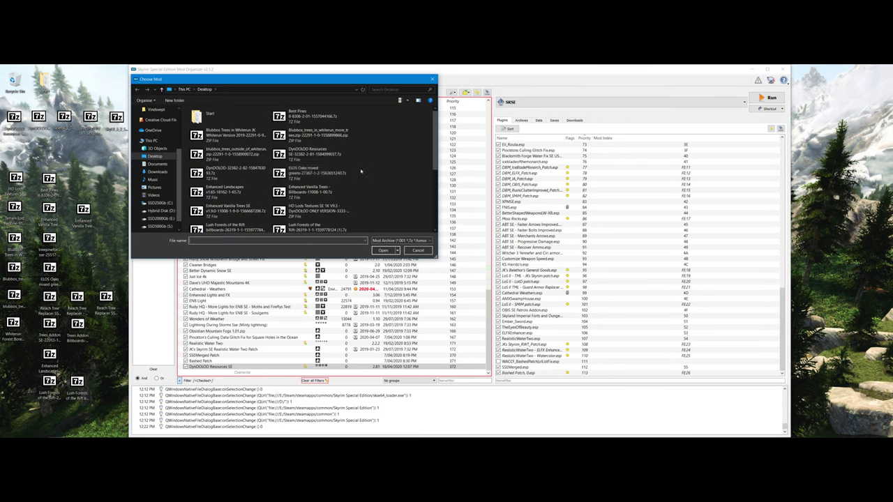
{"action": "scroll", "coordinate": [353, 171], "scroll_direction": "down", "scroll_amount": 1}
{"action": "scroll", "coordinate": [352, 172], "scroll_direction": "down", "scroll_amount": 1}
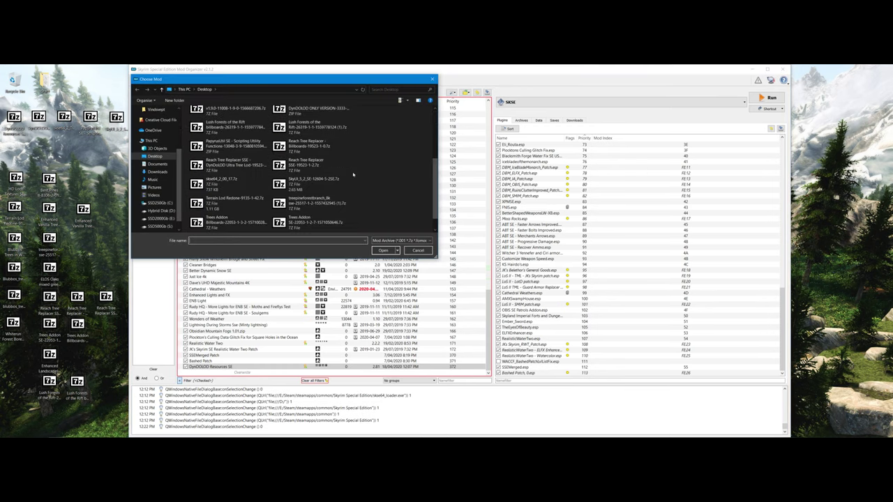
{"action": "scroll", "coordinate": [252, 143], "scroll_direction": "up", "scroll_amount": 1}
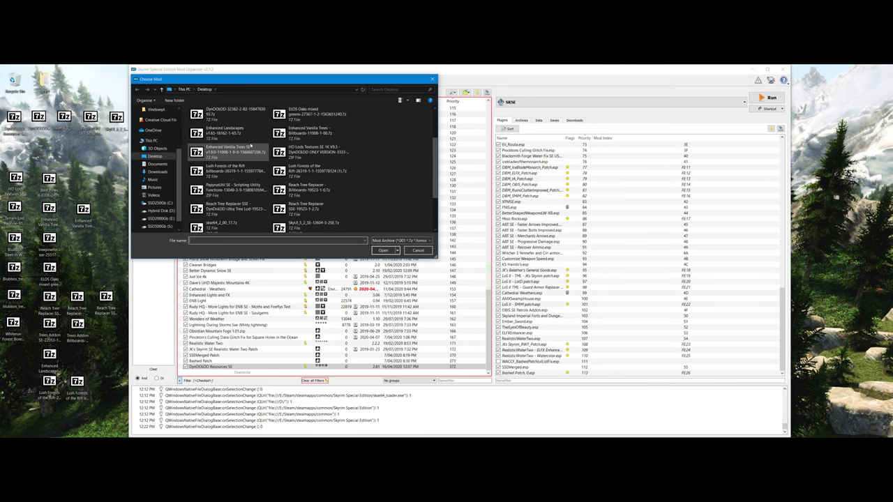
{"action": "left_click", "coordinate": [319, 153]}
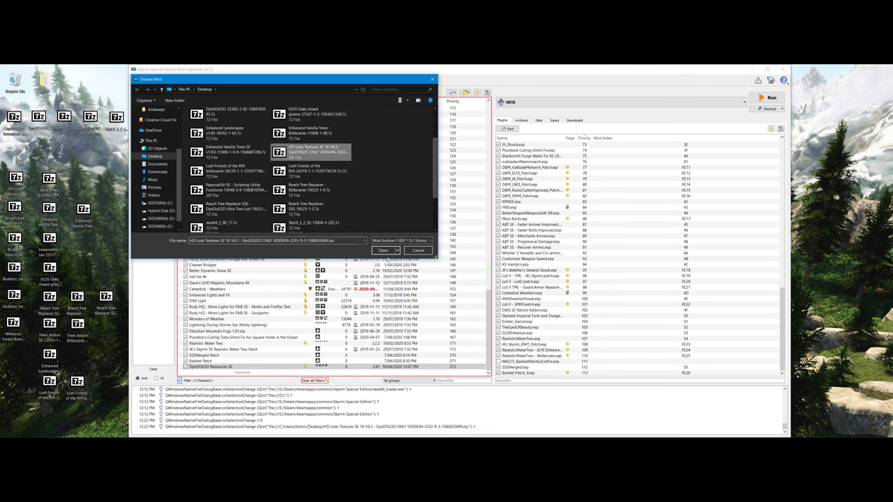
{"action": "left_click", "coordinate": [383, 250]}
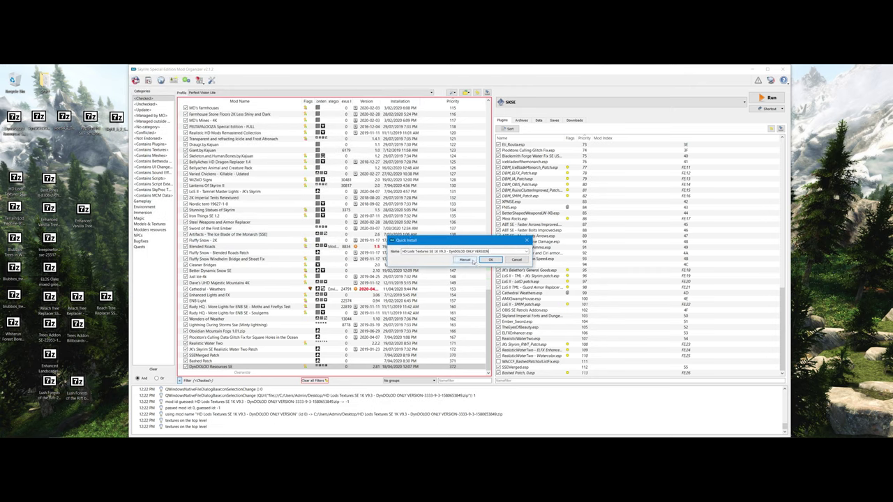
{"action": "left_click", "coordinate": [490, 259]}
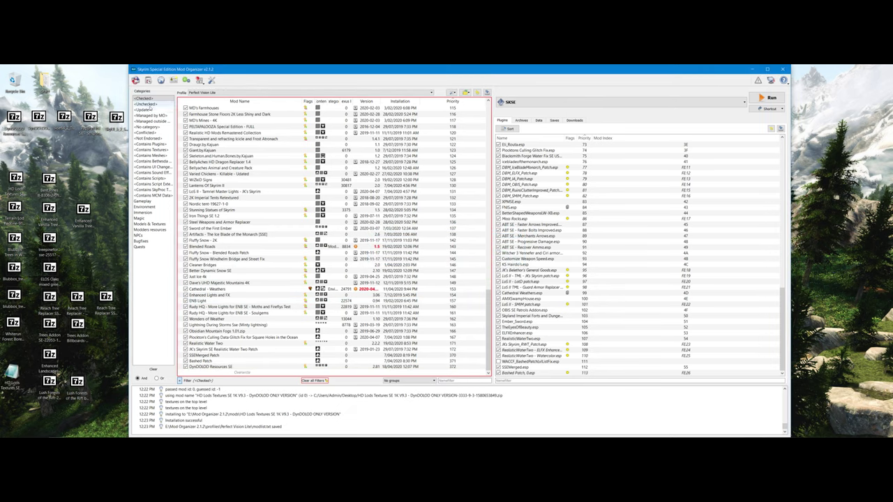
Step: Enable the HD Lods Textures SE 1K V9.3 mod among the unchecked mods and select it in the checked list
{"action": "left_click", "coordinate": [145, 103]}
{"action": "scroll", "coordinate": [287, 287], "scroll_direction": "down", "scroll_amount": 10}
{"action": "scroll", "coordinate": [287, 287], "scroll_direction": "down", "scroll_amount": 6}
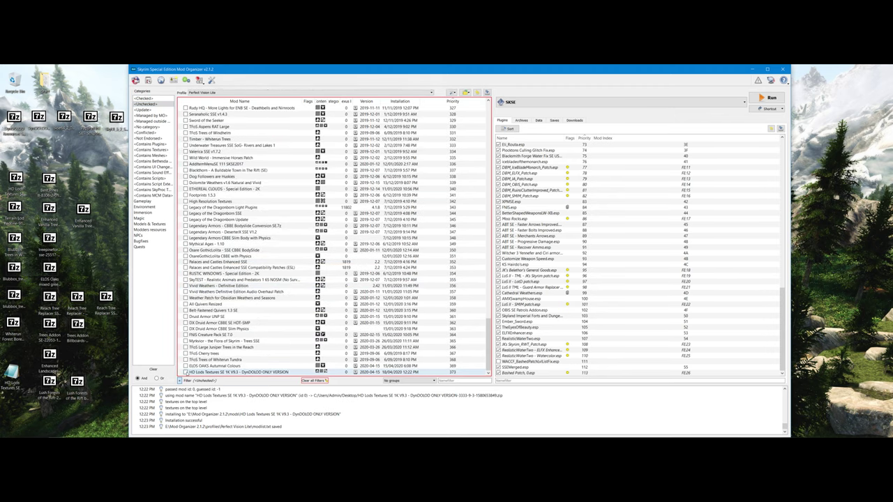
{"action": "left_click", "coordinate": [143, 98]}
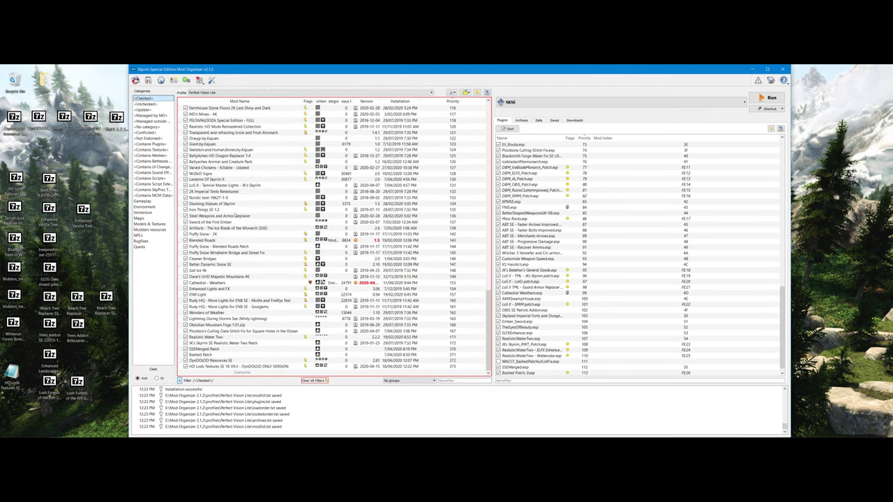
{"action": "left_click", "coordinate": [284, 367]}
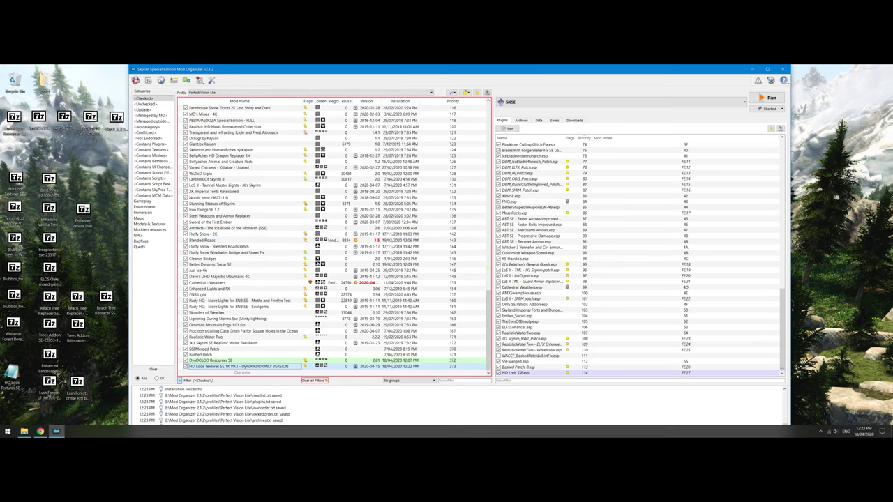
Step: Switch to the browser and review the images and available files on the Terrain LOD redone page at Nexus Mods
{"action": "left_click", "coordinate": [39, 435]}
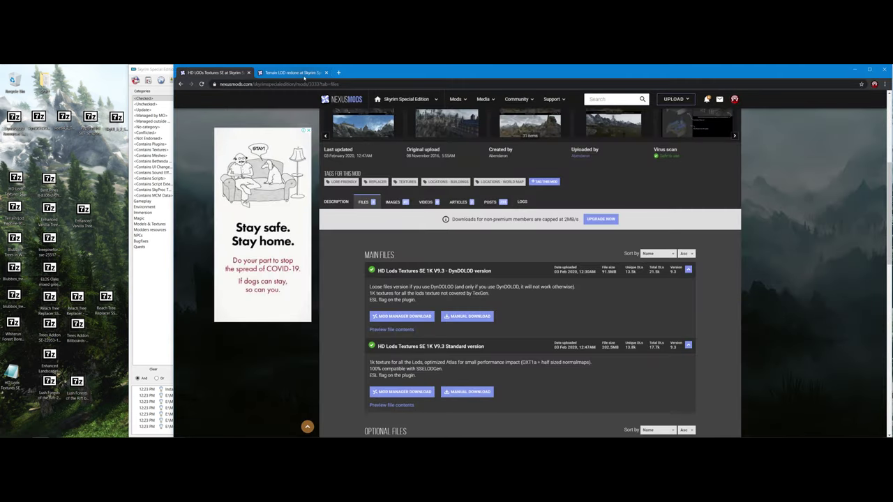
{"action": "key", "text": "ctrl+Tab"}
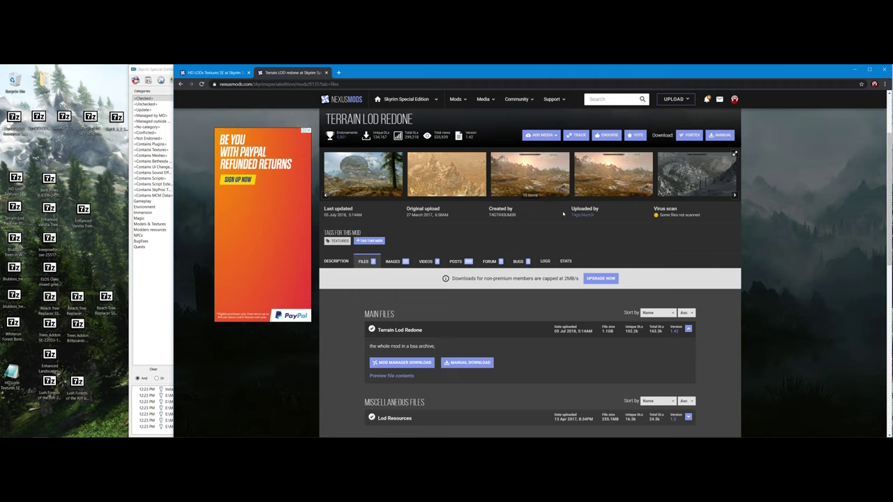
{"action": "scroll", "coordinate": [752, 255], "scroll_direction": "down", "scroll_amount": 3}
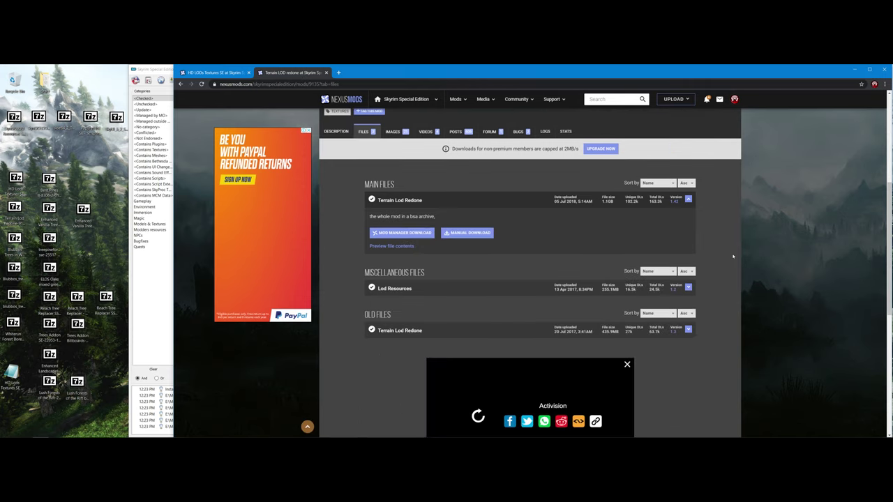
{"action": "scroll", "coordinate": [715, 260], "scroll_direction": "up", "scroll_amount": 1}
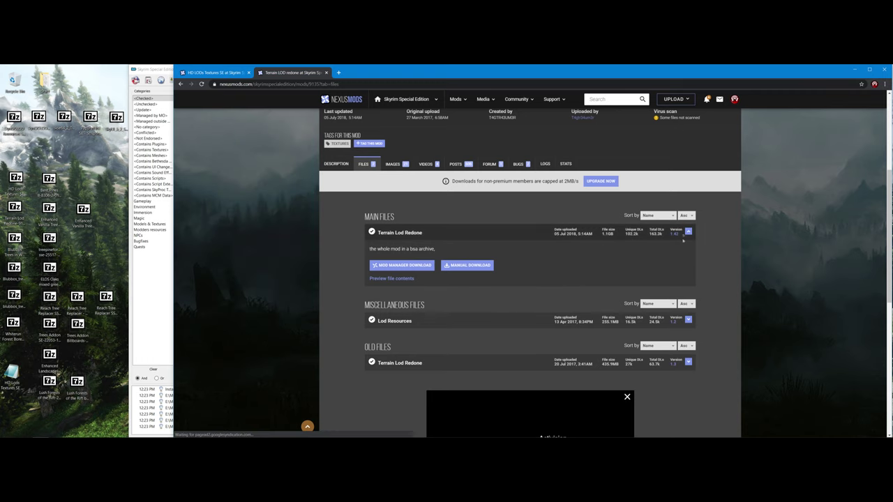
{"action": "scroll", "coordinate": [547, 269], "scroll_direction": "up", "scroll_amount": 2}
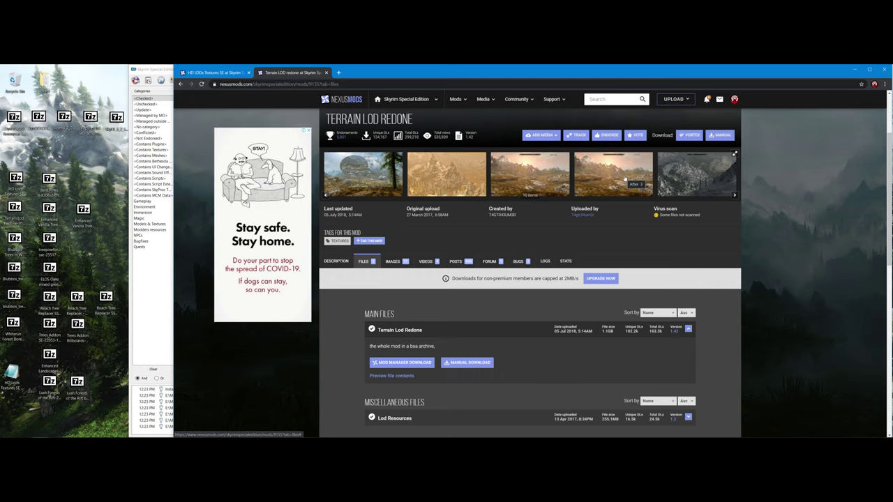
{"action": "scroll", "coordinate": [586, 234], "scroll_direction": "down", "scroll_amount": 1}
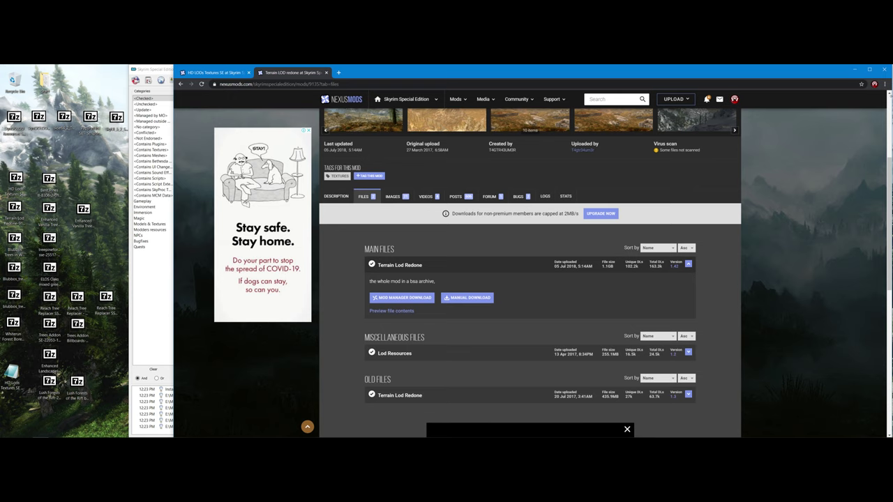
{"action": "left_click", "coordinate": [854, 69]}
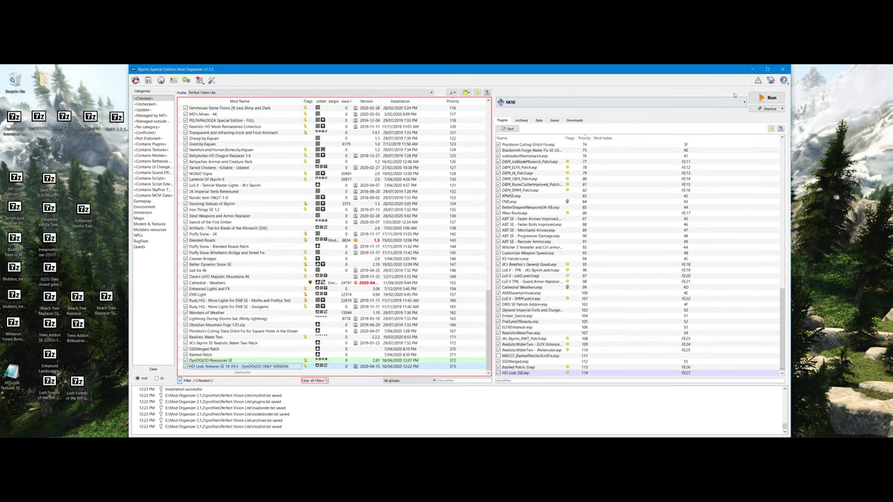
Step: Install the Terrain Lod Redone archive from the Desktop as a mod named Terrain Lod Redone
{"action": "left_click", "coordinate": [148, 81]}
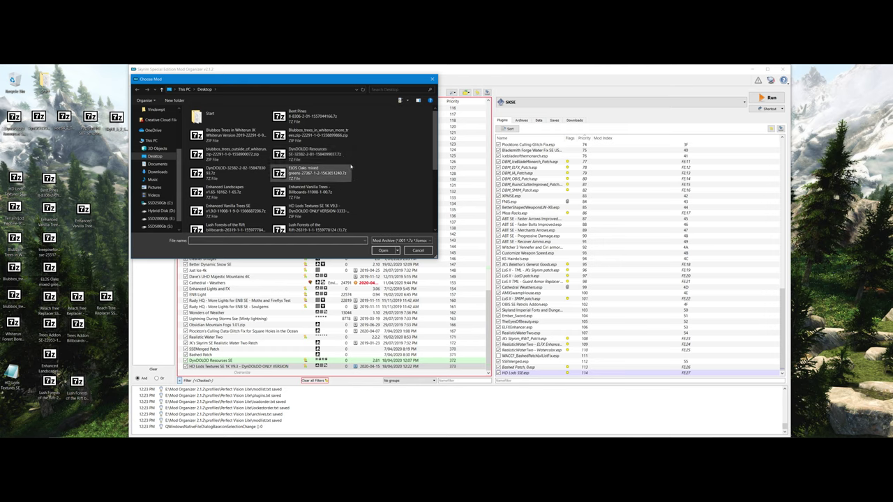
{"action": "scroll", "coordinate": [349, 171], "scroll_direction": "down", "scroll_amount": 3}
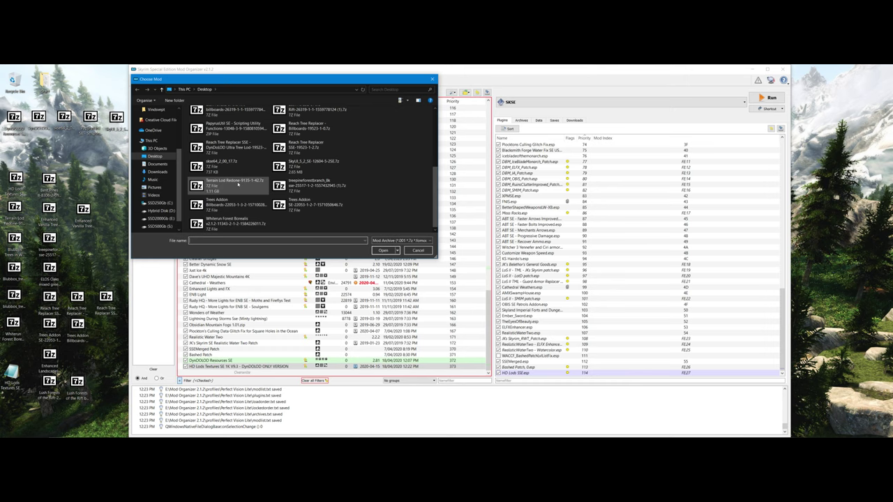
{"action": "left_click", "coordinate": [238, 184]}
{"action": "left_click", "coordinate": [380, 250]}
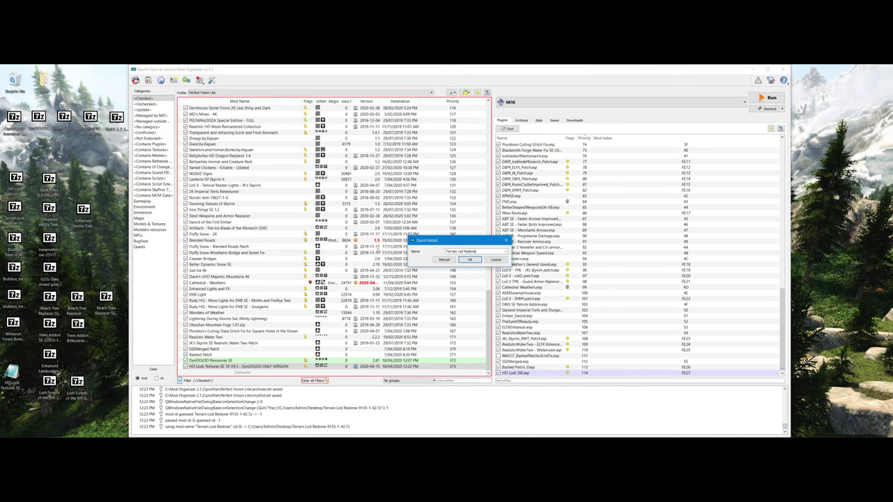
{"action": "left_click", "coordinate": [469, 259]}
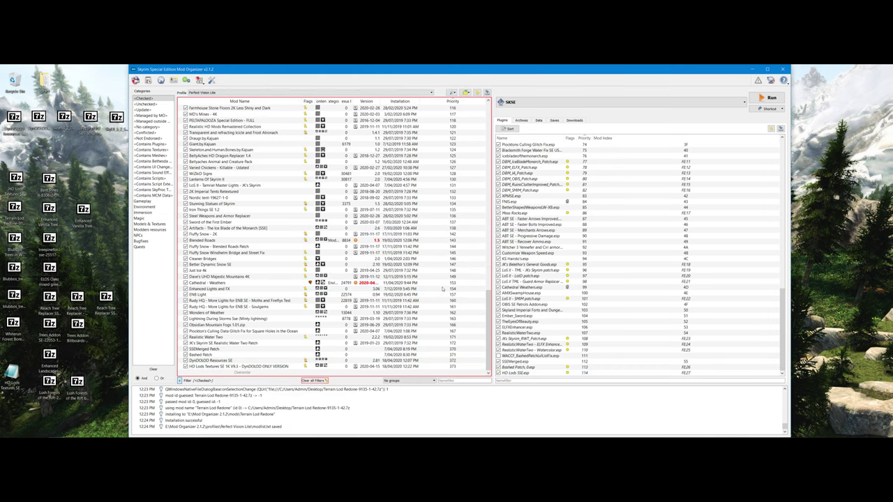
Step: Enable the Terrain Lod Redone mod among the unchecked mods and return to the list of checked mods
{"action": "left_click", "coordinate": [160, 105]}
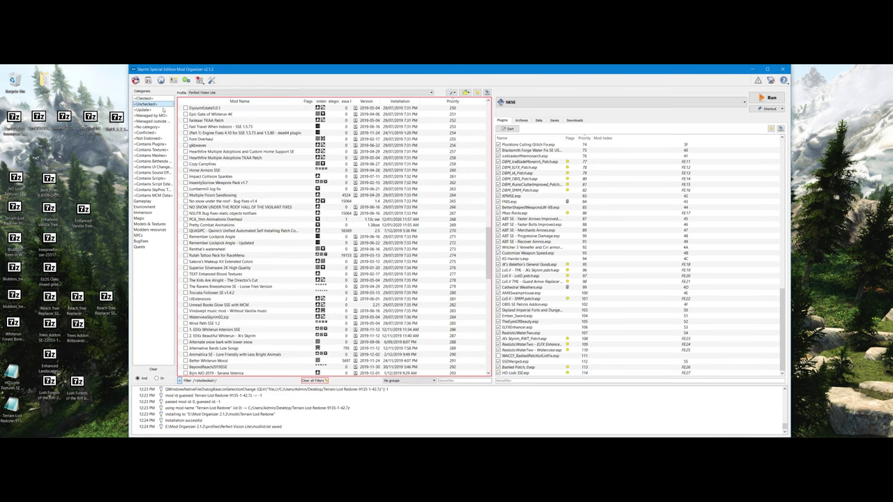
{"action": "scroll", "coordinate": [209, 226], "scroll_direction": "down", "scroll_amount": 20}
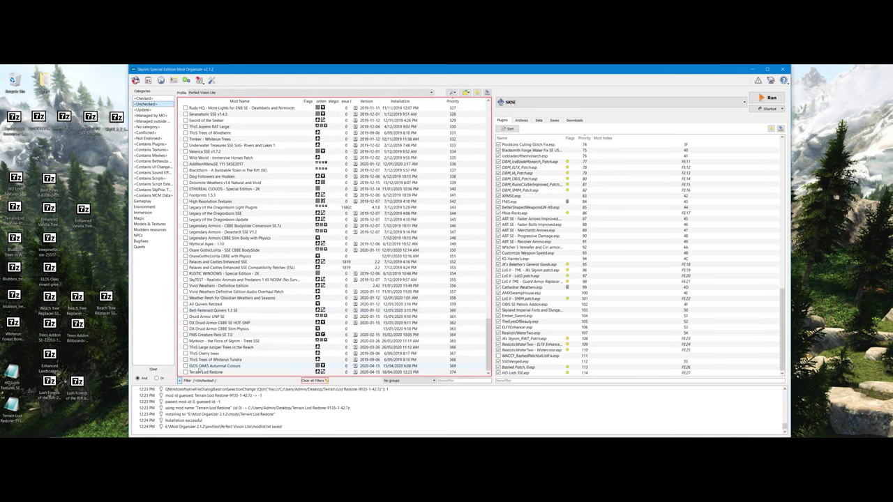
{"action": "left_click", "coordinate": [186, 371]}
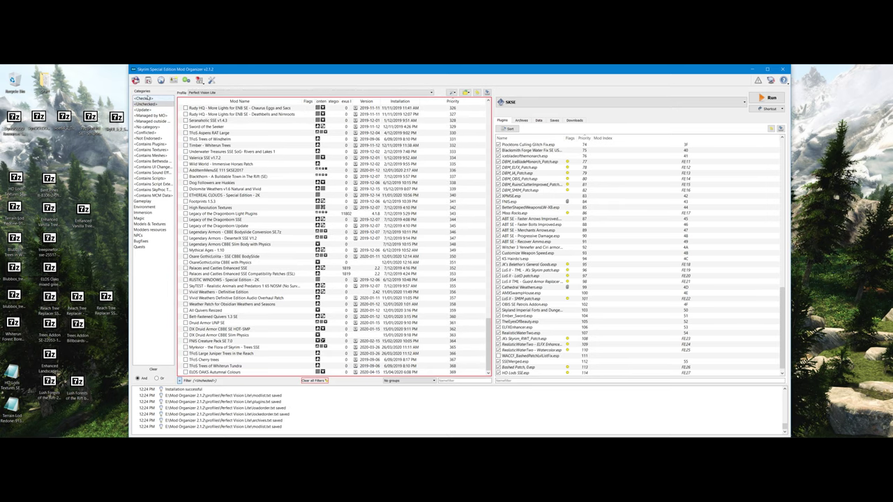
{"action": "left_click", "coordinate": [165, 98]}
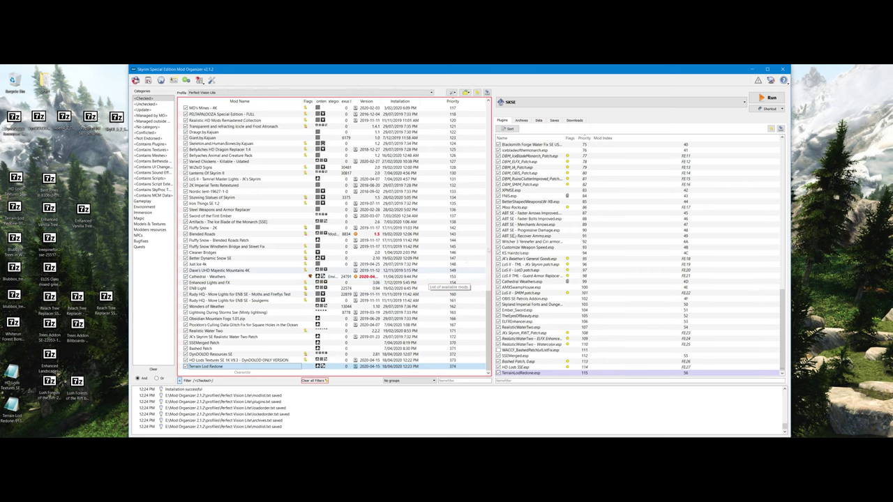
Step: Switch to the browser and review the main and optional files on the Blubbos Trees in Whiterun page at Nexus Mods
{"action": "left_click", "coordinate": [752, 69]}
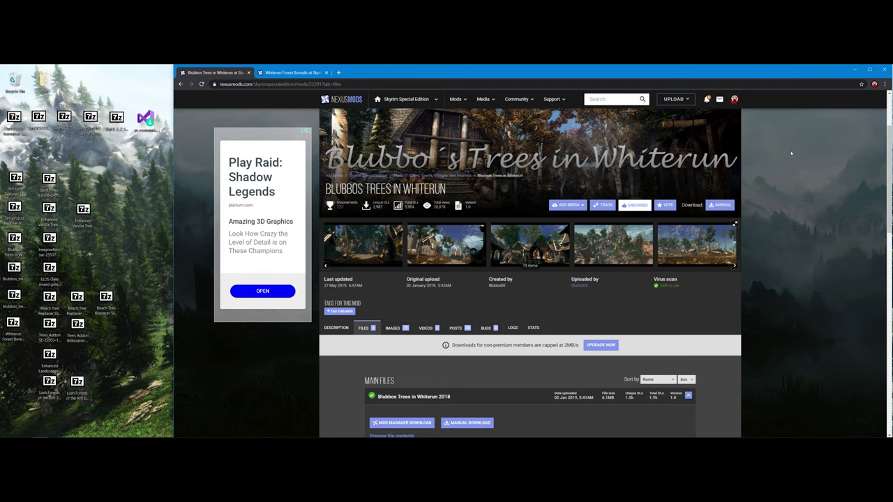
{"action": "scroll", "coordinate": [783, 155], "scroll_direction": "down", "scroll_amount": 1}
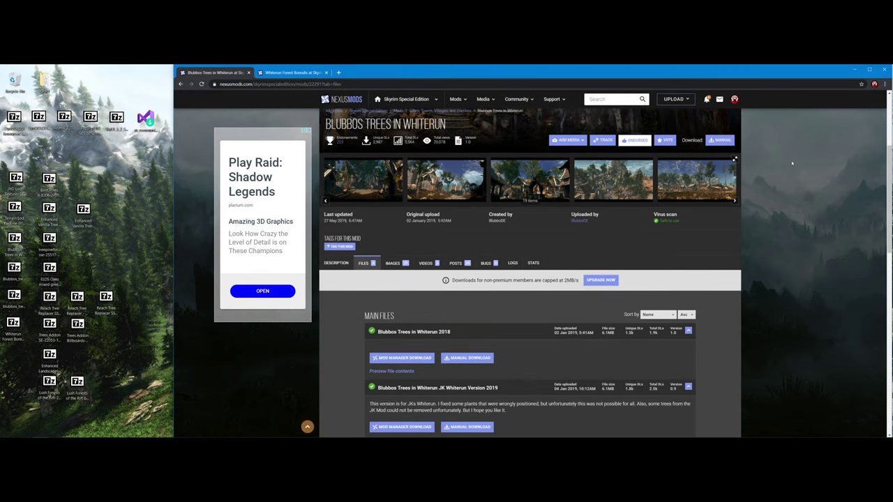
{"action": "scroll", "coordinate": [790, 167], "scroll_direction": "down", "scroll_amount": 1}
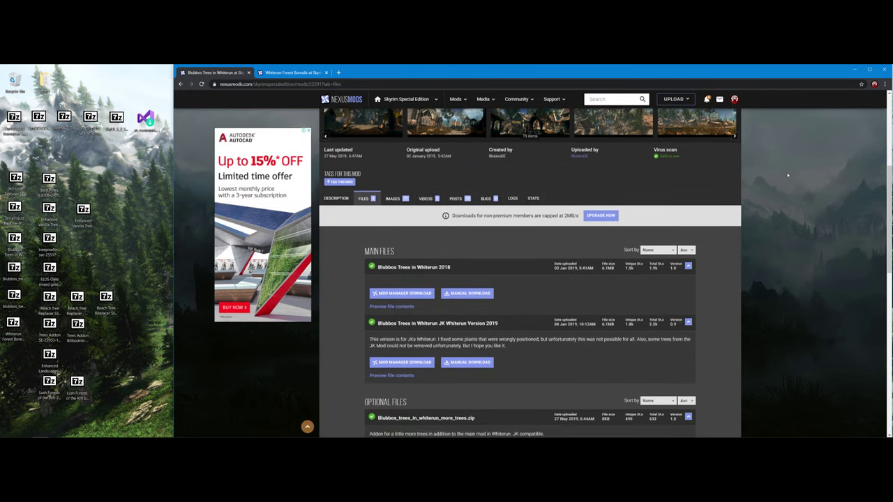
{"action": "scroll", "coordinate": [788, 176], "scroll_direction": "up", "scroll_amount": 1}
{"action": "scroll", "coordinate": [789, 192], "scroll_direction": "up", "scroll_amount": 1}
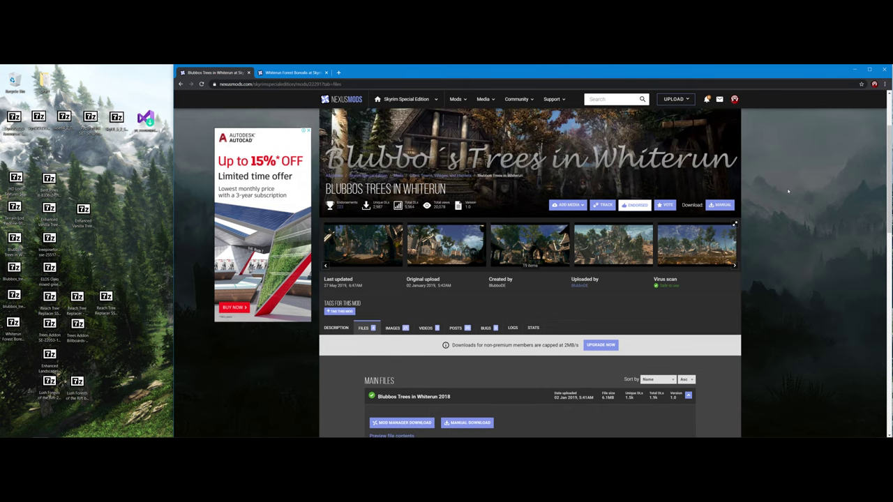
{"action": "scroll", "coordinate": [788, 191], "scroll_direction": "down", "scroll_amount": 4}
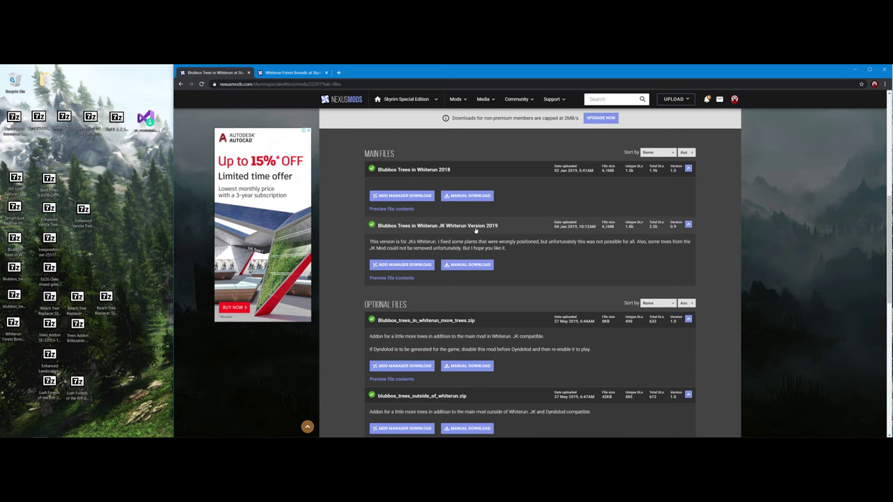
{"action": "scroll", "coordinate": [531, 250], "scroll_direction": "down", "scroll_amount": 2}
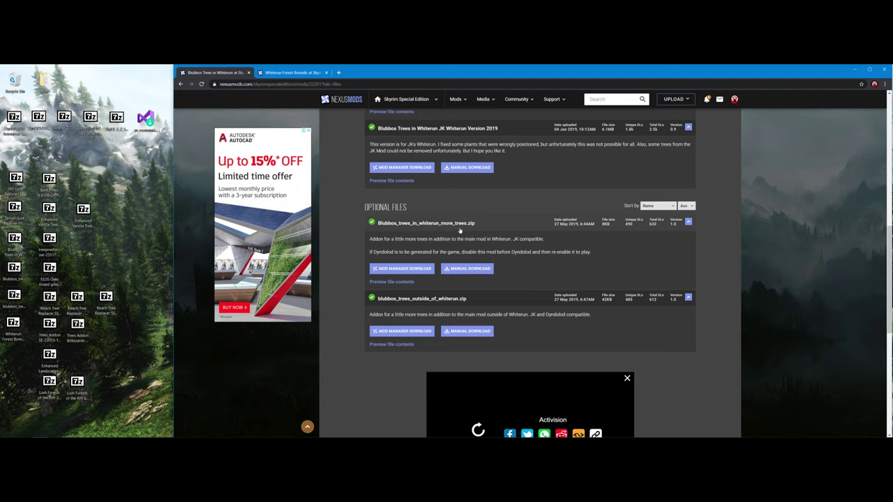
{"action": "scroll", "coordinate": [461, 229], "scroll_direction": "down", "scroll_amount": 1}
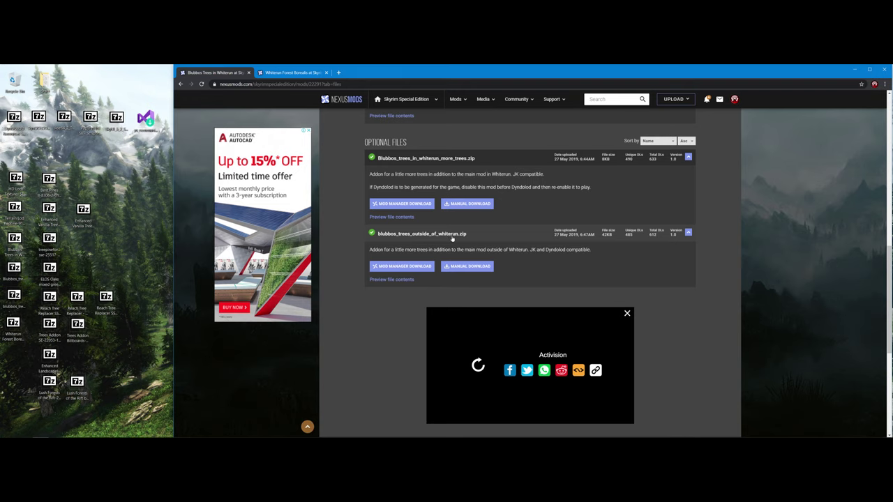
{"action": "scroll", "coordinate": [519, 244], "scroll_direction": "up", "scroll_amount": 3}
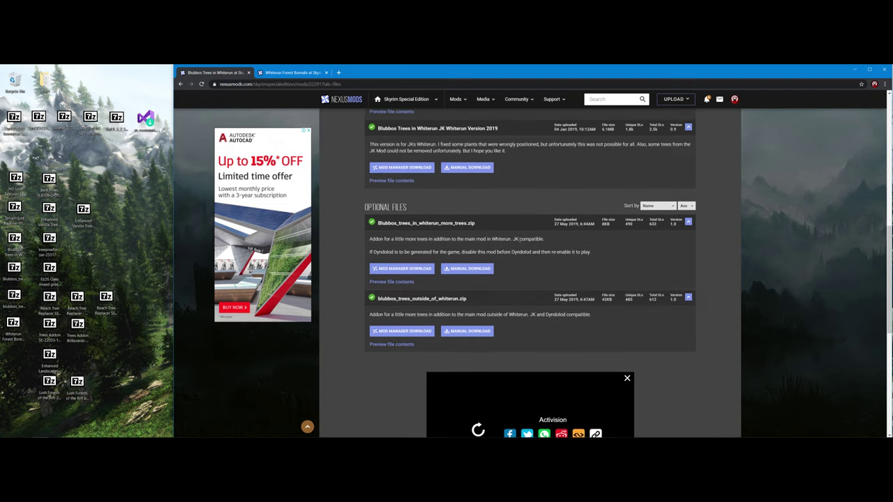
Step: Switch to Mod Organizer and install the Blubbos Trees in Whiterun JK Whiterun Version 2019 archive from the Desktop under its suggested name
{"action": "left_click", "coordinate": [854, 69]}
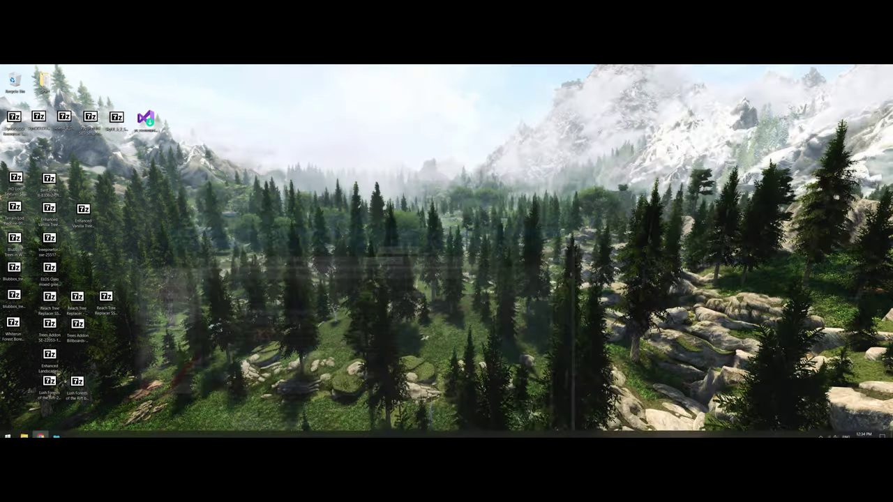
{"action": "left_click", "coordinate": [56, 432]}
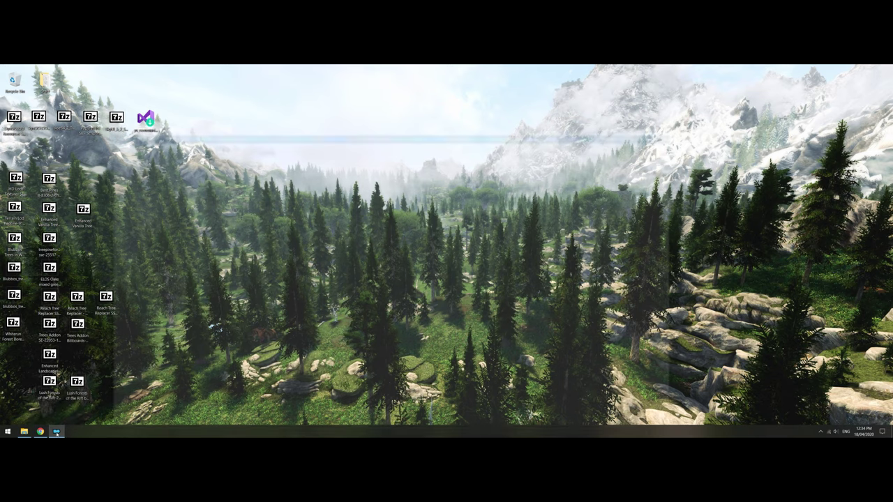
{"action": "left_click", "coordinate": [148, 79]}
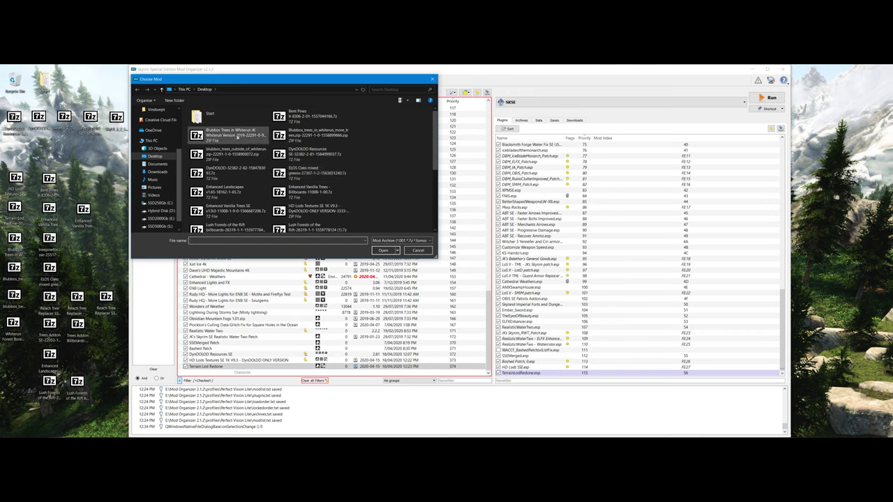
{"action": "left_click", "coordinate": [235, 137]}
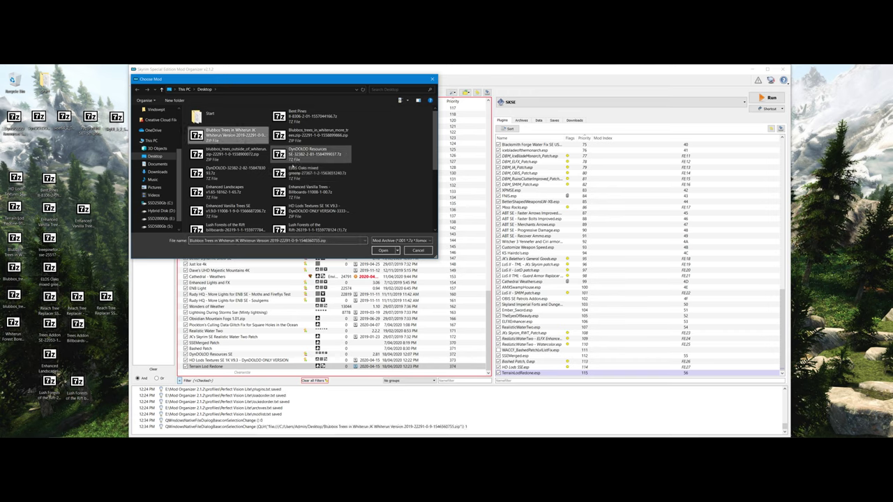
{"action": "left_click", "coordinate": [382, 251]}
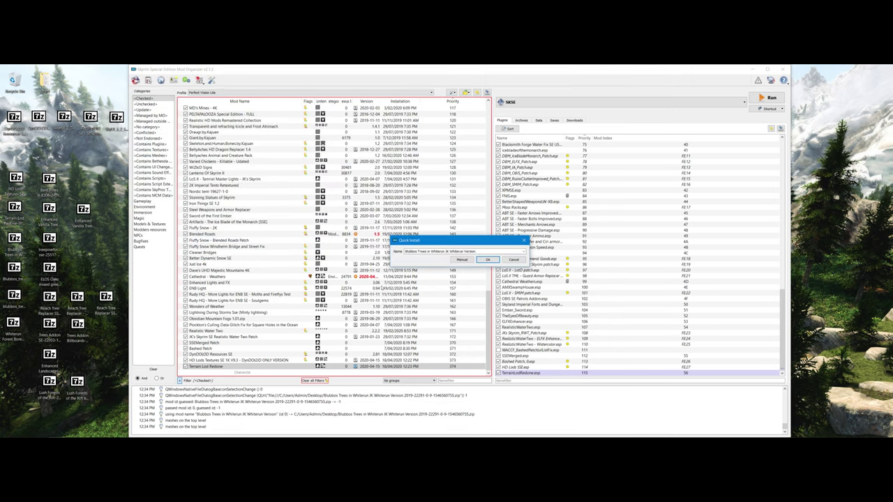
{"action": "left_click", "coordinate": [483, 261]}
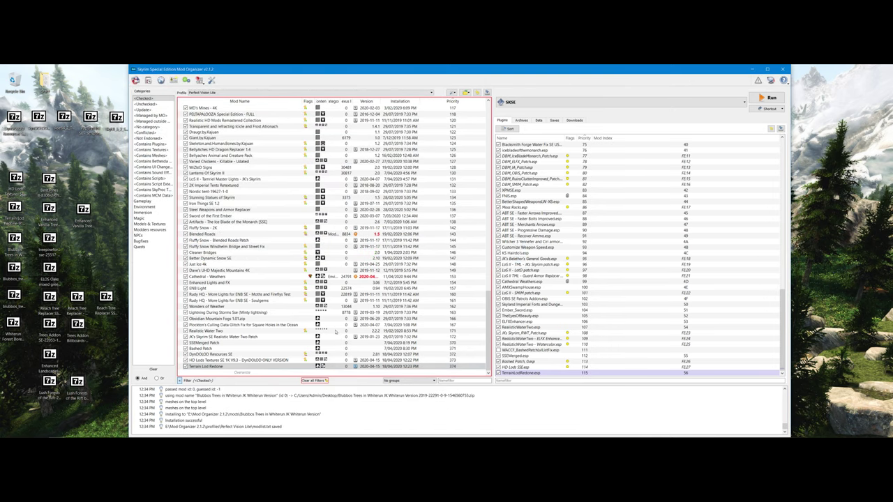
Step: Install the Blubbos_trees_in_whiterun_more_trees archive from the Desktop under its suggested name
{"action": "left_click", "coordinate": [147, 80]}
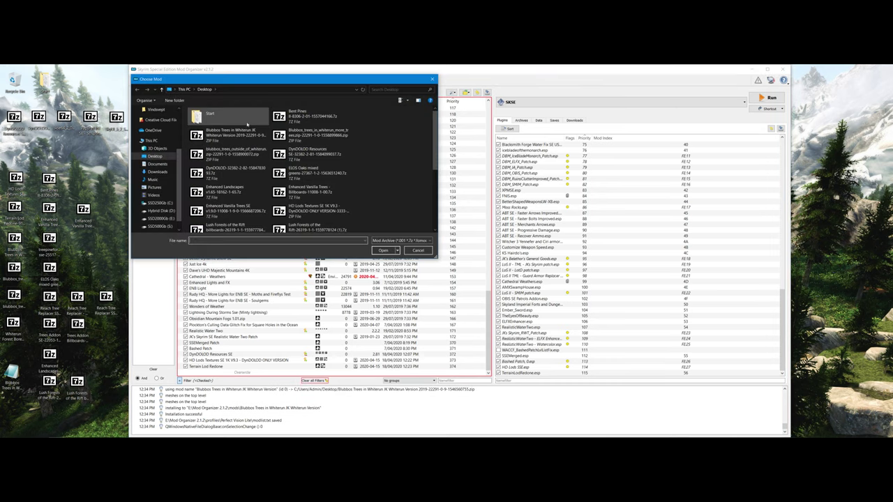
{"action": "left_click", "coordinate": [321, 134]}
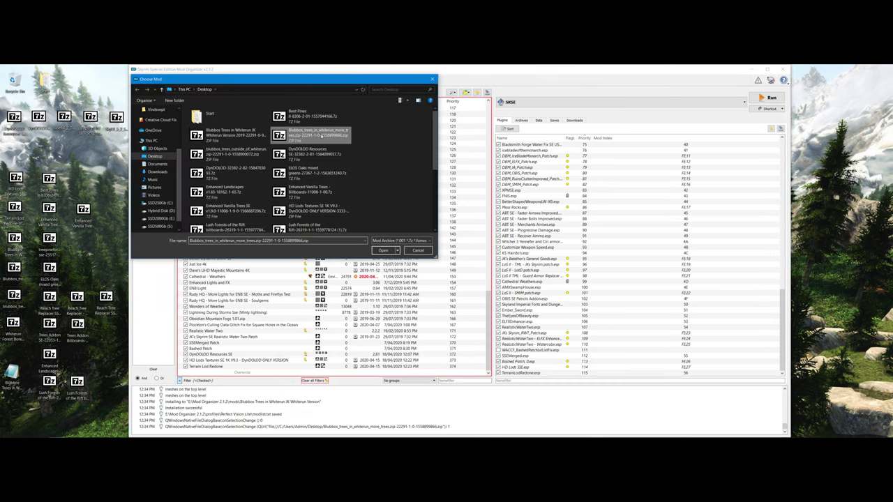
{"action": "left_click", "coordinate": [383, 251]}
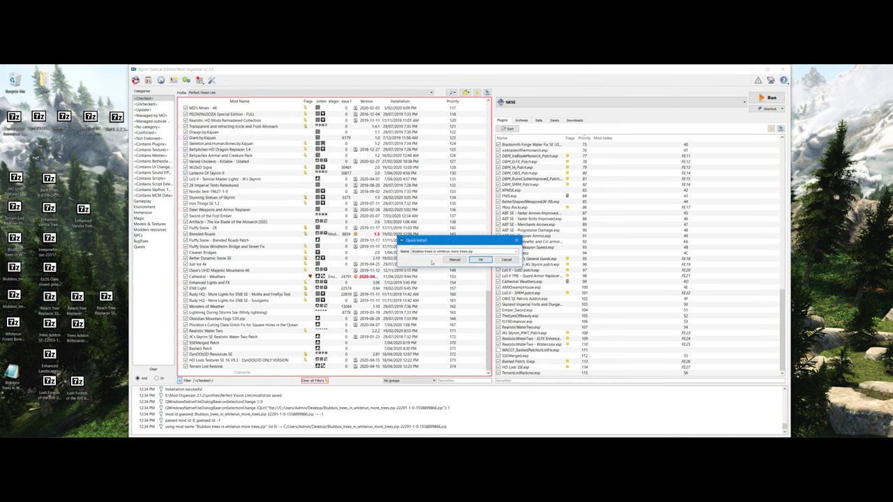
{"action": "left_click", "coordinate": [480, 259]}
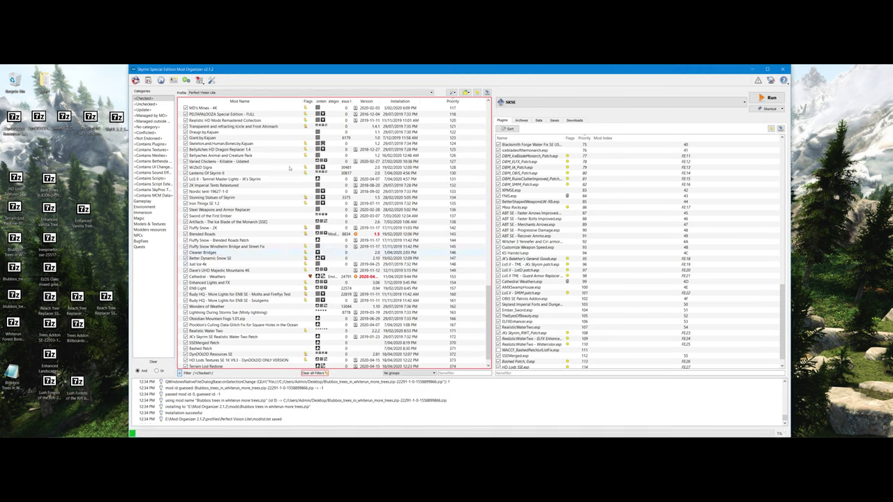
Step: Install the blubbos_trees_outside_of_whiterun archive from the Desktop under its suggested name
{"action": "left_click", "coordinate": [148, 82]}
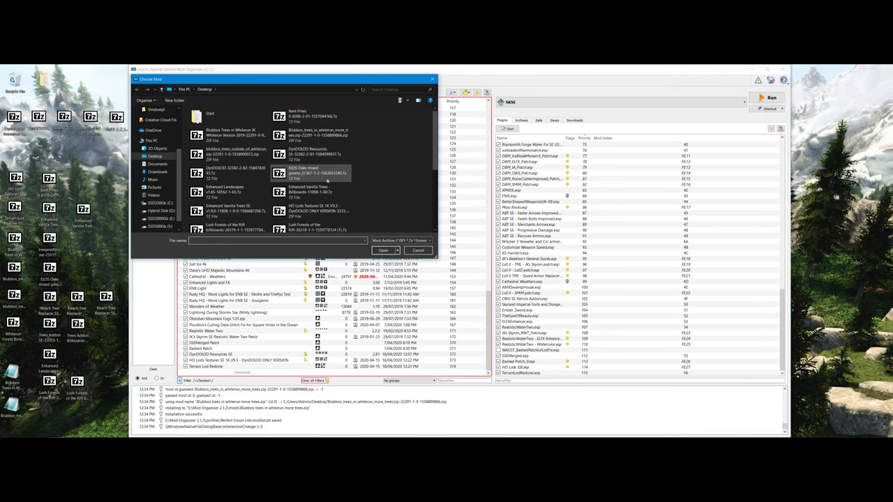
{"action": "left_click", "coordinate": [239, 152]}
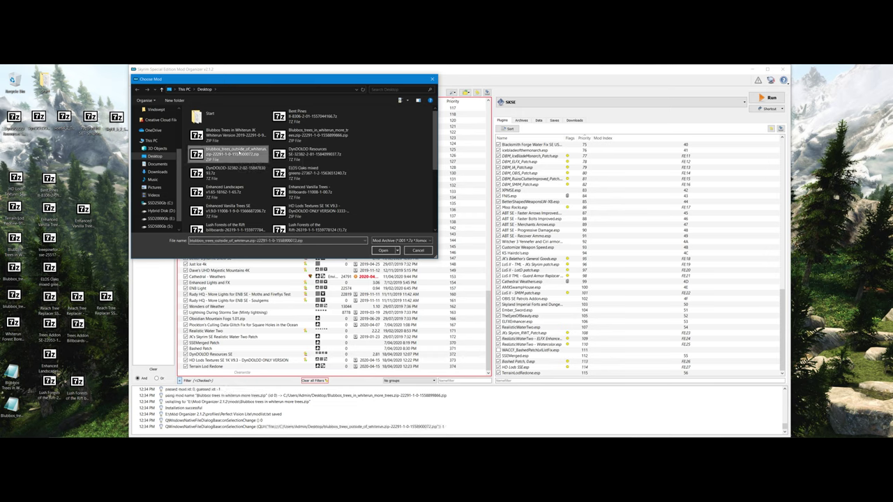
{"action": "left_click", "coordinate": [380, 251]}
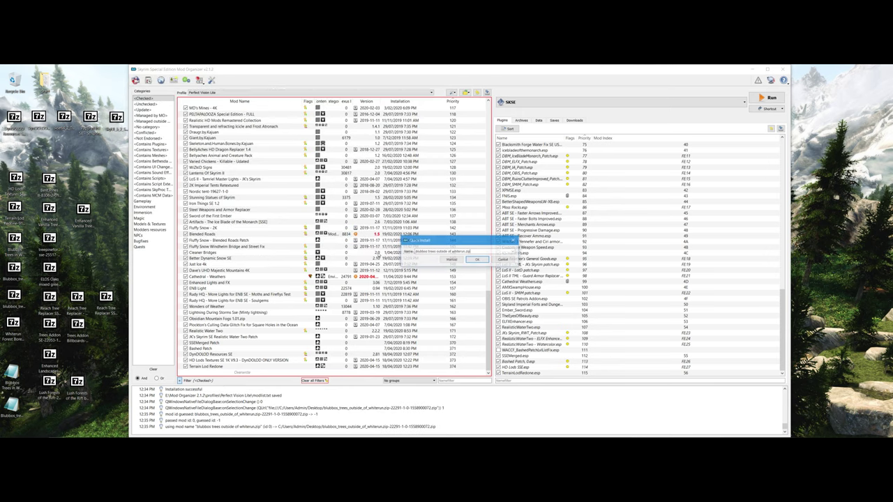
{"action": "left_click", "coordinate": [472, 260]}
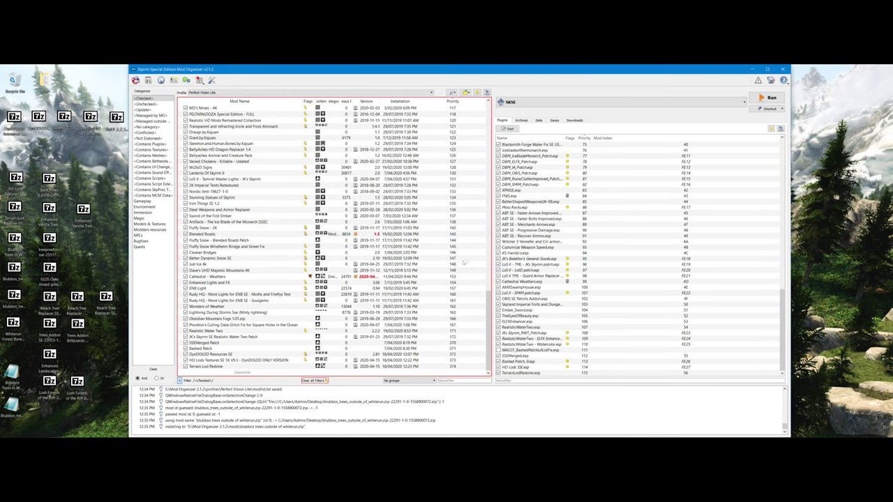
Step: Enable the three Blubbos trees mods among the unchecked mods and select each of them in the checked list
{"action": "left_click", "coordinate": [150, 105]}
{"action": "scroll", "coordinate": [296, 282], "scroll_direction": "down", "scroll_amount": 15}
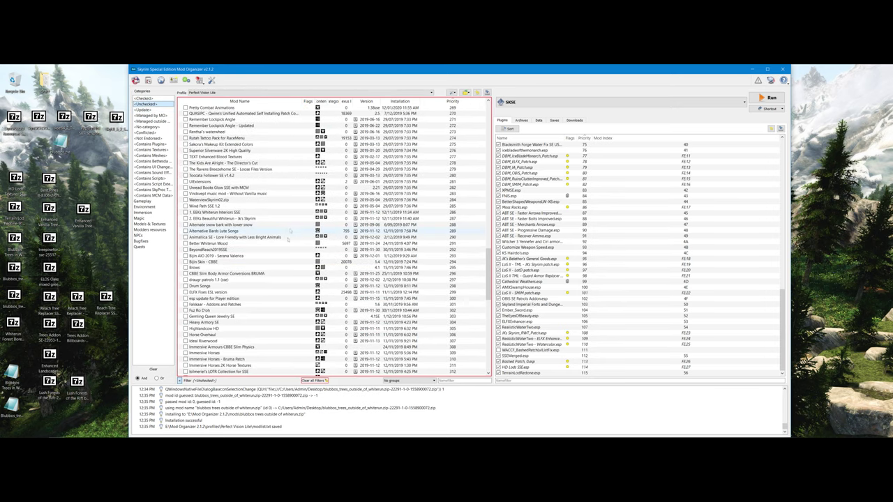
{"action": "left_click", "coordinate": [186, 361]}
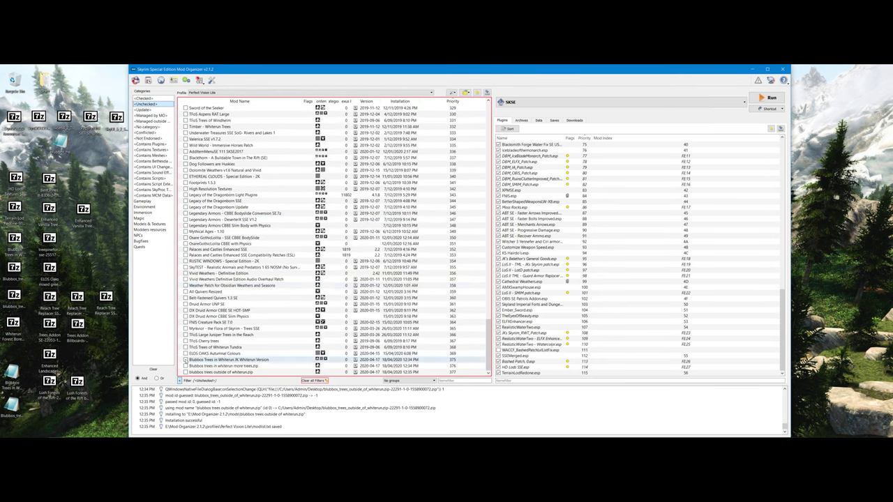
{"action": "left_click", "coordinate": [186, 366]}
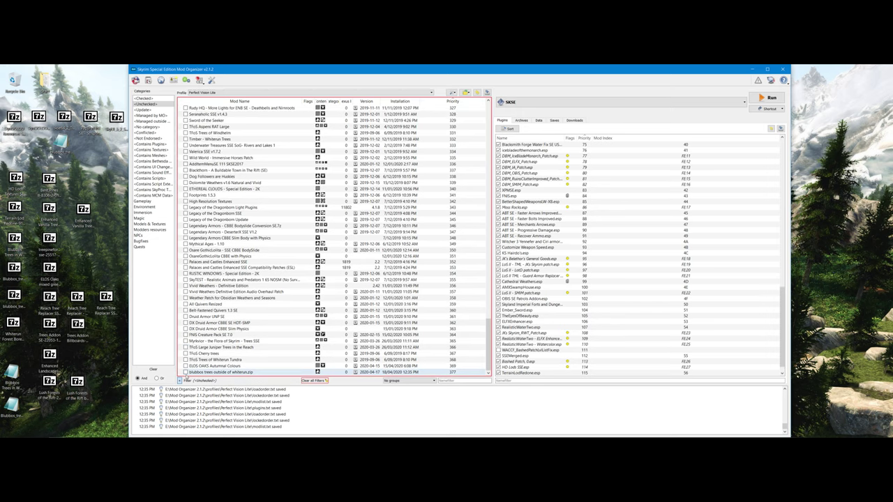
{"action": "left_click", "coordinate": [186, 371]}
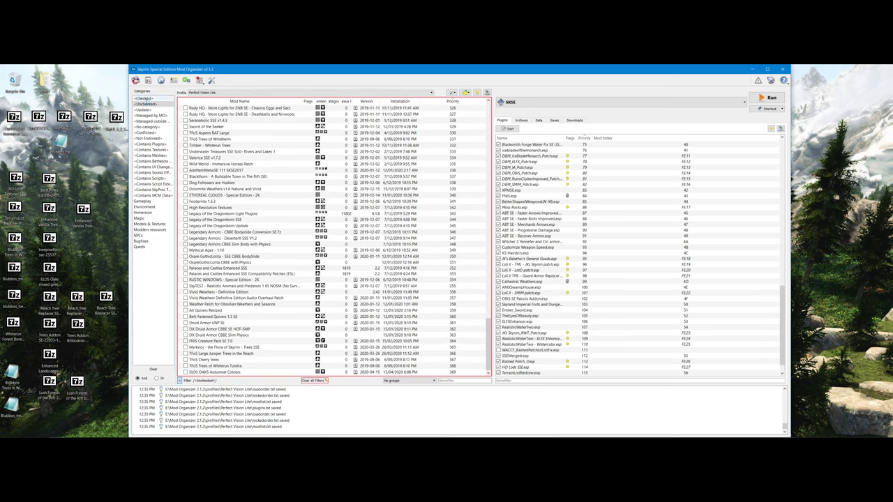
{"action": "left_click", "coordinate": [143, 98]}
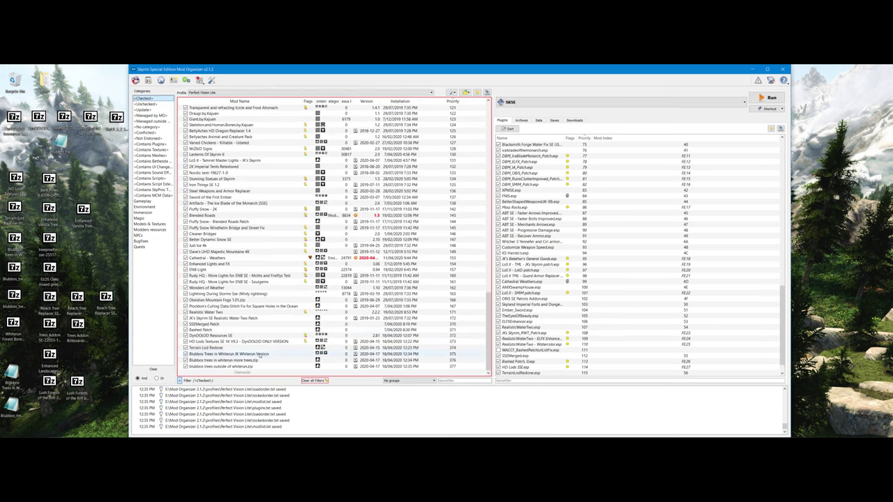
{"action": "left_click", "coordinate": [260, 354]}
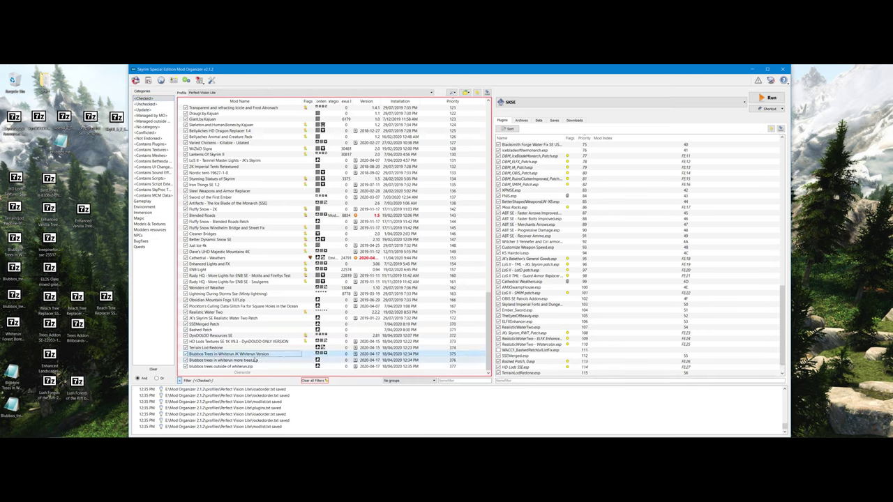
{"action": "left_click", "coordinate": [252, 361]}
{"action": "left_click", "coordinate": [252, 366]}
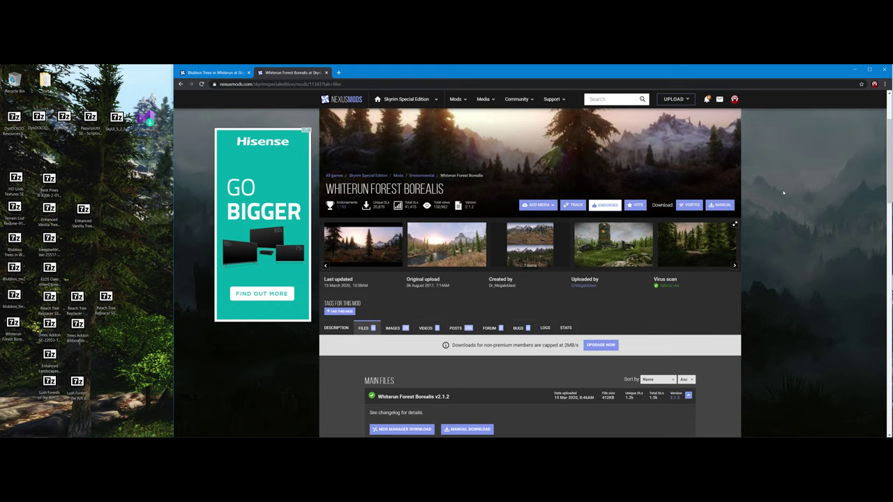
Step: Look through the main and optional files on the Whiterun Forest Borealis mod page
{"action": "scroll", "coordinate": [783, 193], "scroll_direction": "down", "scroll_amount": 1}
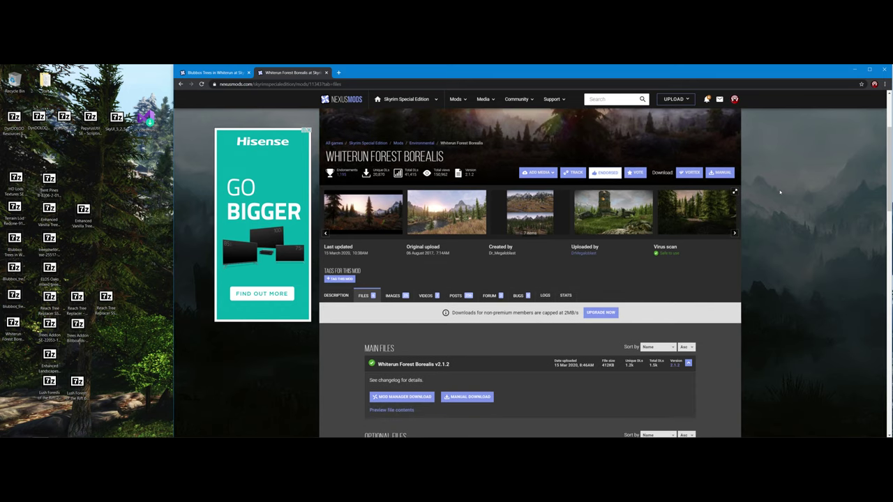
{"action": "scroll", "coordinate": [780, 192], "scroll_direction": "down", "scroll_amount": 2}
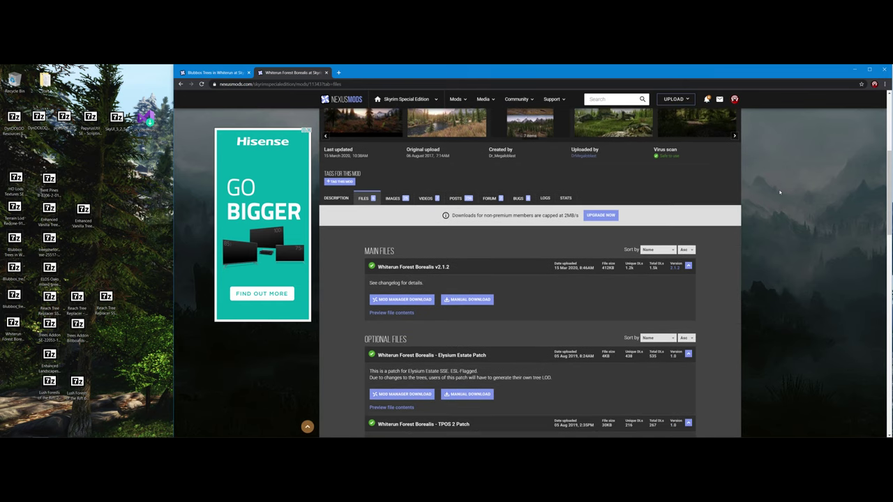
{"action": "scroll", "coordinate": [780, 191], "scroll_direction": "up", "scroll_amount": 1}
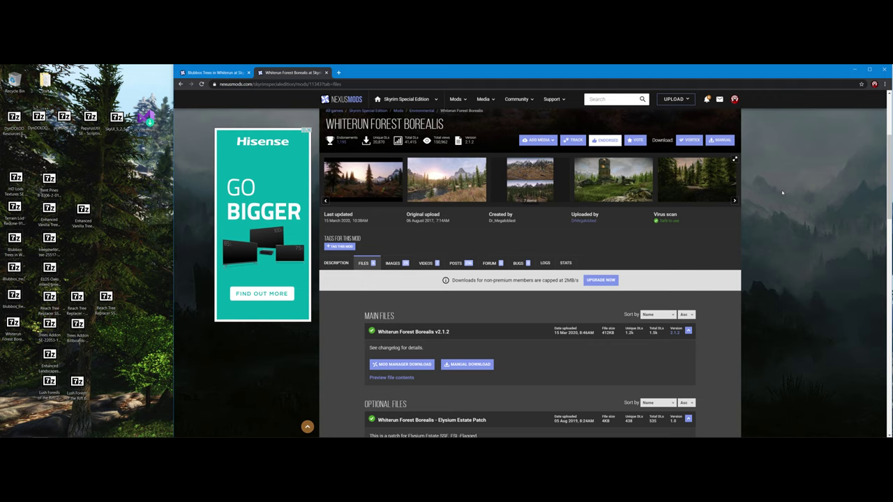
{"action": "scroll", "coordinate": [782, 192], "scroll_direction": "down", "scroll_amount": 4}
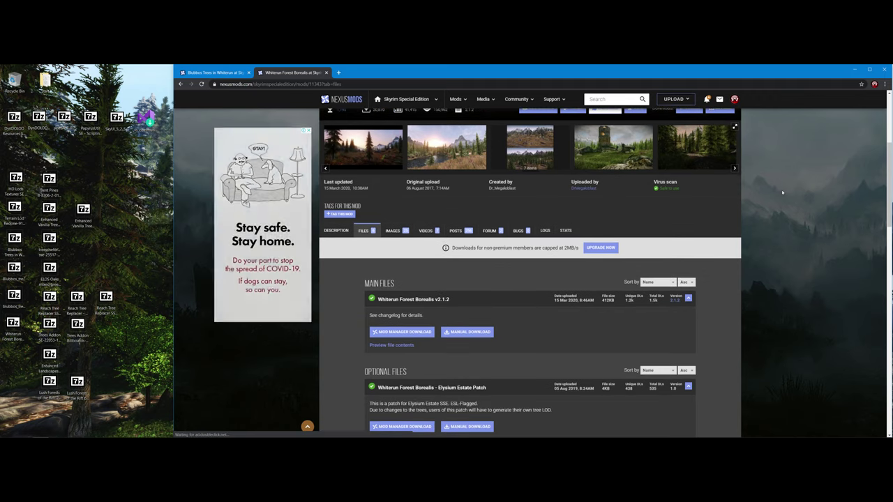
{"action": "scroll", "coordinate": [785, 189], "scroll_direction": "down", "scroll_amount": 1}
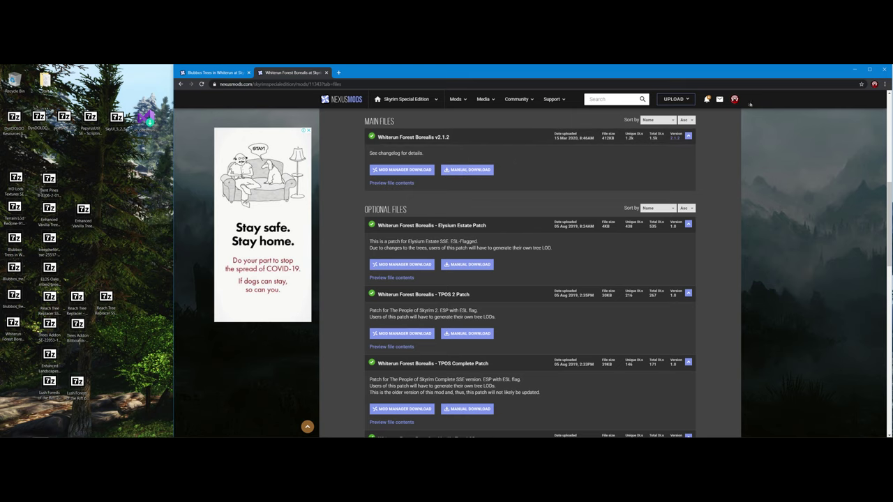
Step: Switch to Mod Organizer and install the Whiterun Forest Borealis v2.1.2 archive from the Desktop under its suggested name
{"action": "left_click", "coordinate": [856, 71]}
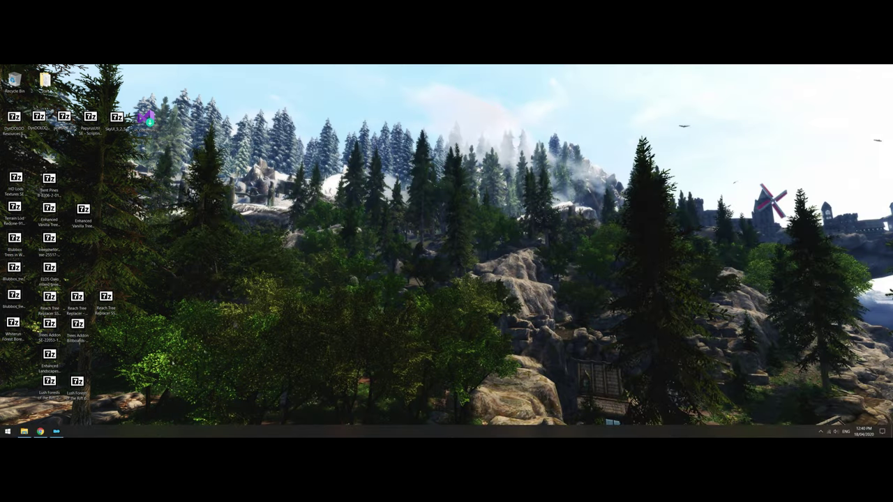
{"action": "left_click", "coordinate": [57, 431]}
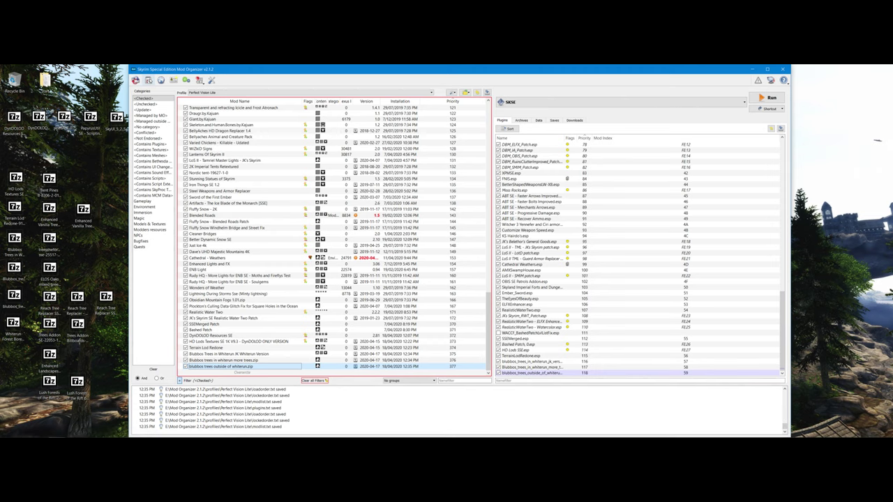
{"action": "left_click", "coordinate": [149, 81]}
{"action": "scroll", "coordinate": [361, 185], "scroll_direction": "down", "scroll_amount": 3}
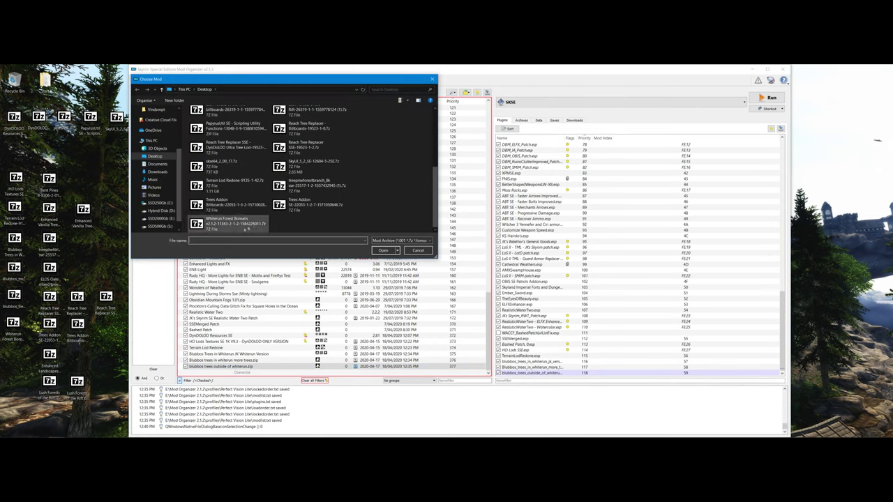
{"action": "left_click", "coordinate": [230, 223]}
{"action": "left_click", "coordinate": [383, 251]}
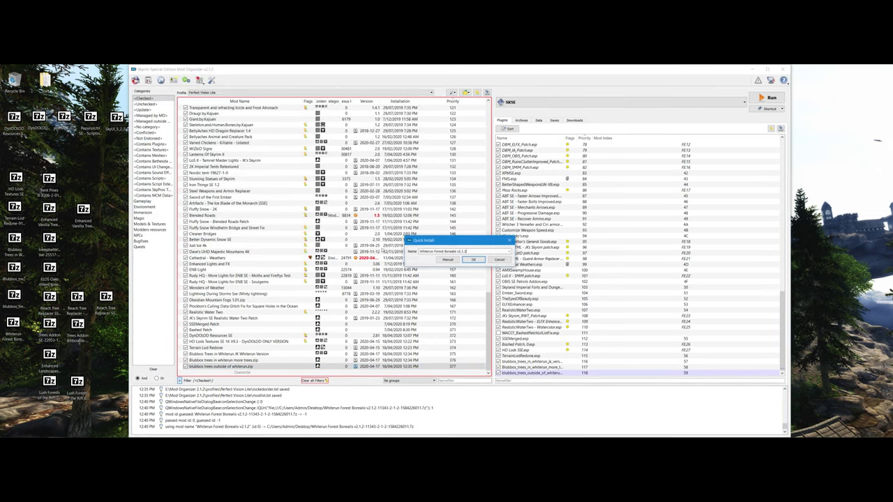
{"action": "left_click", "coordinate": [473, 259]}
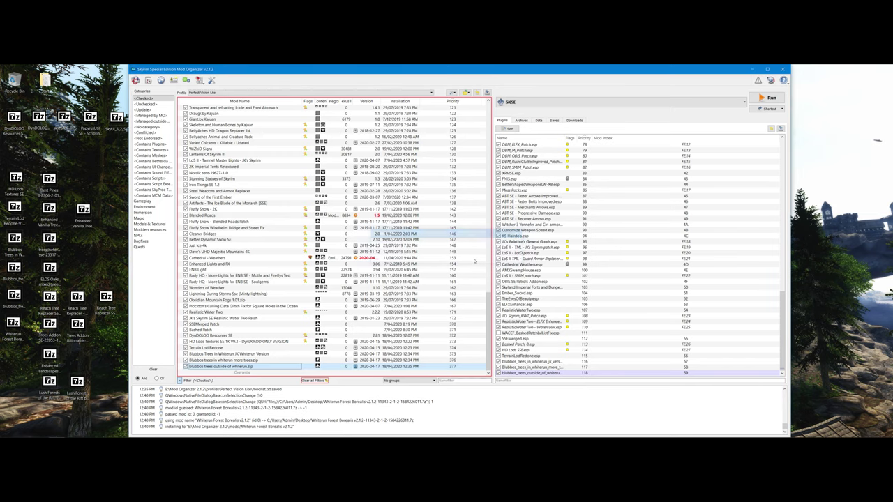
Step: Enable Whiterun Forest Borealis v2.1.2 among the unchecked mods and select it in the checked list
{"action": "left_click", "coordinate": [147, 104]}
{"action": "scroll", "coordinate": [288, 247], "scroll_direction": "down", "scroll_amount": 20}
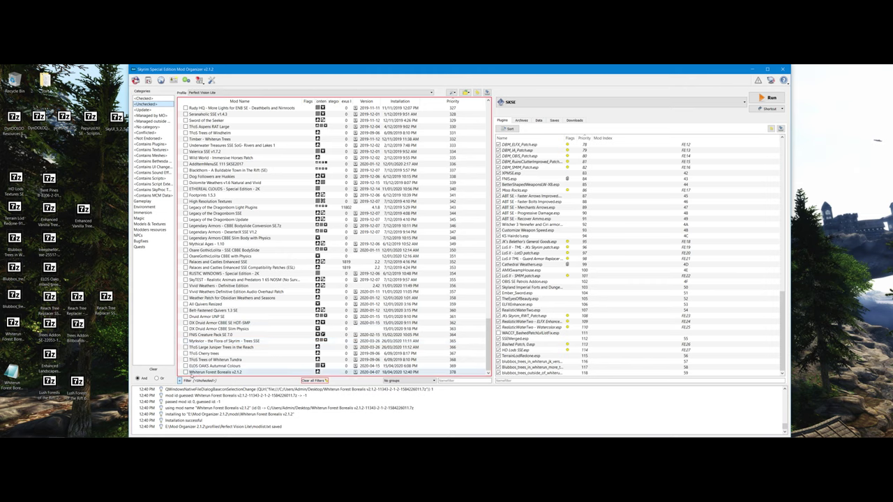
{"action": "left_click", "coordinate": [186, 371]}
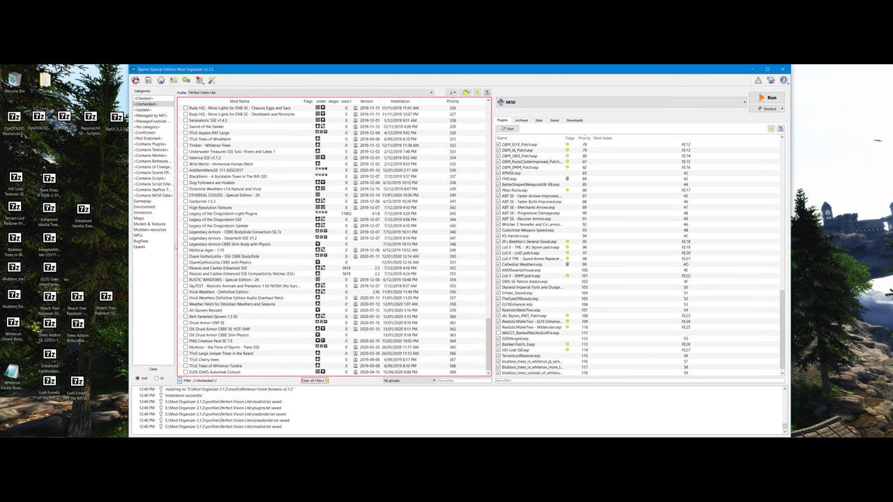
{"action": "left_click", "coordinate": [144, 98]}
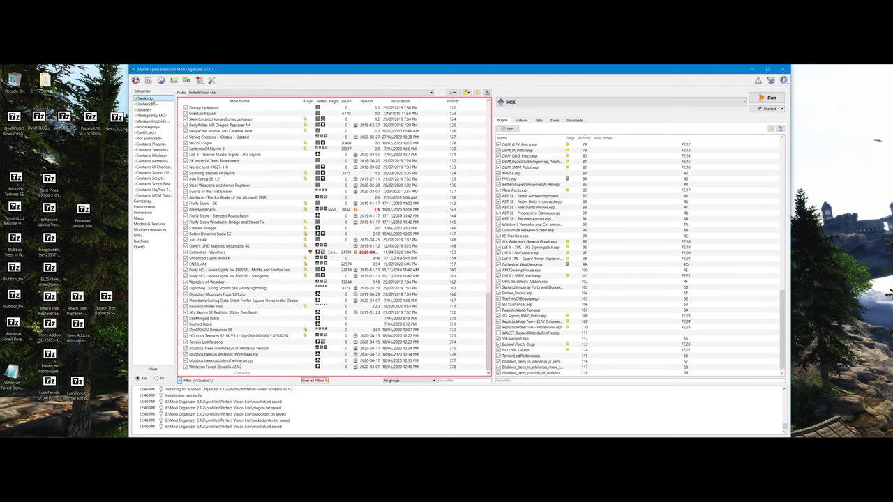
{"action": "left_click", "coordinate": [279, 367]}
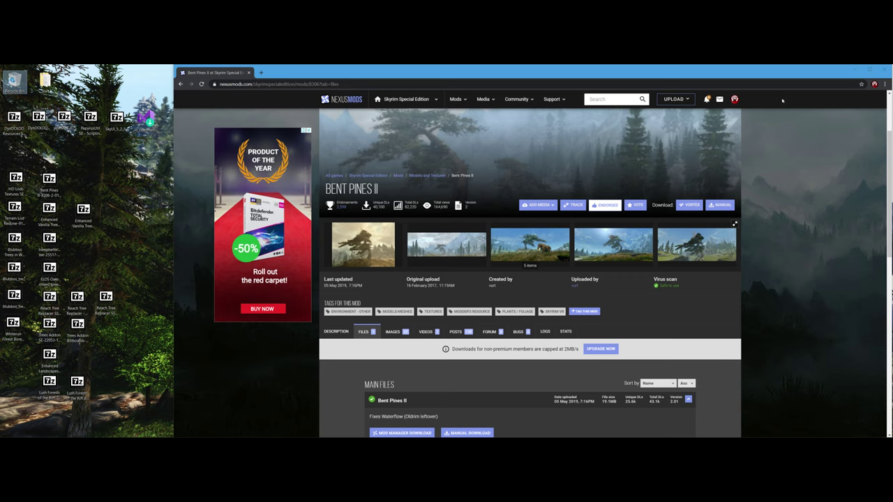
Step: Switch from the Bent Pines II page to Mod Organizer and install the Bent Pines II archive from the Desktop under its suggested name
{"action": "left_click", "coordinate": [855, 71]}
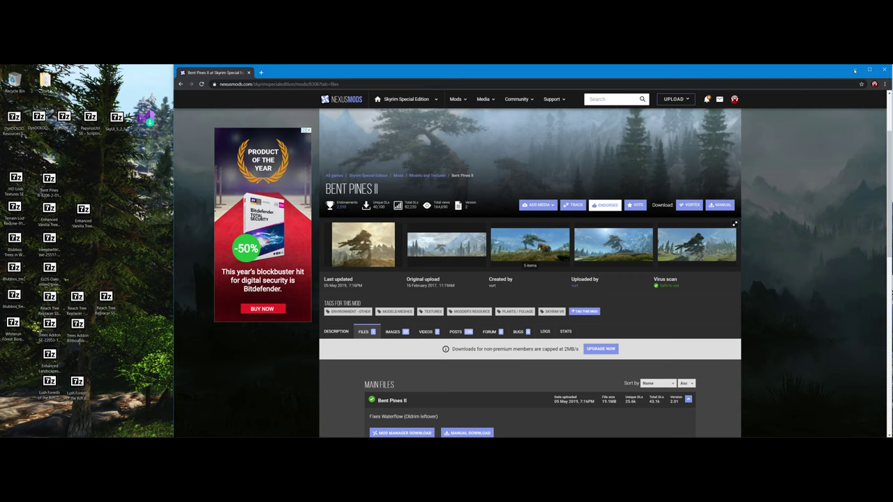
{"action": "left_click", "coordinate": [57, 432]}
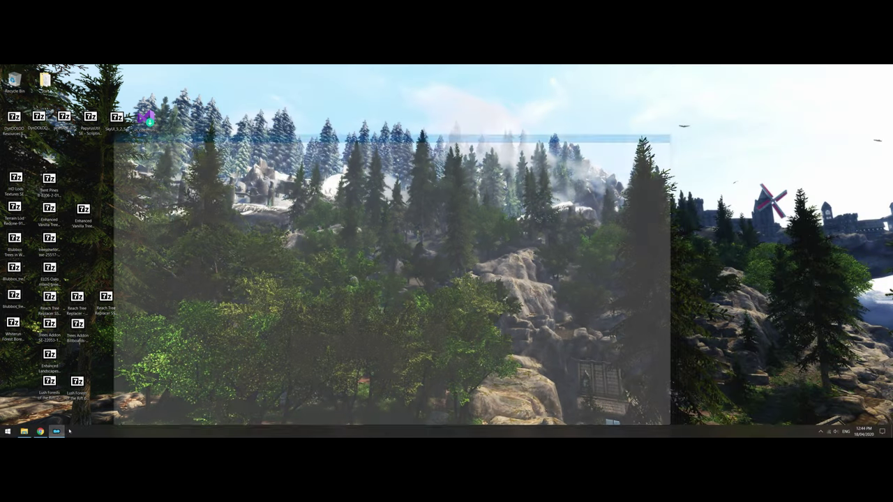
{"action": "left_click", "coordinate": [149, 81]}
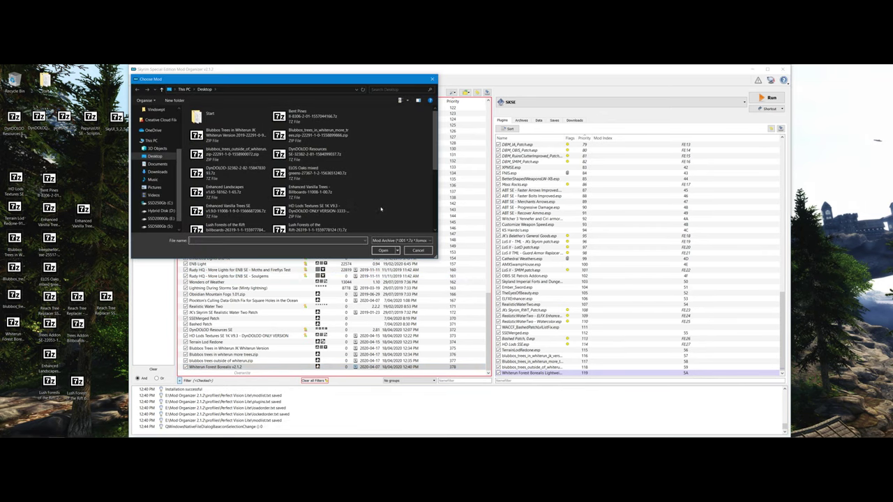
{"action": "left_click", "coordinate": [310, 117]}
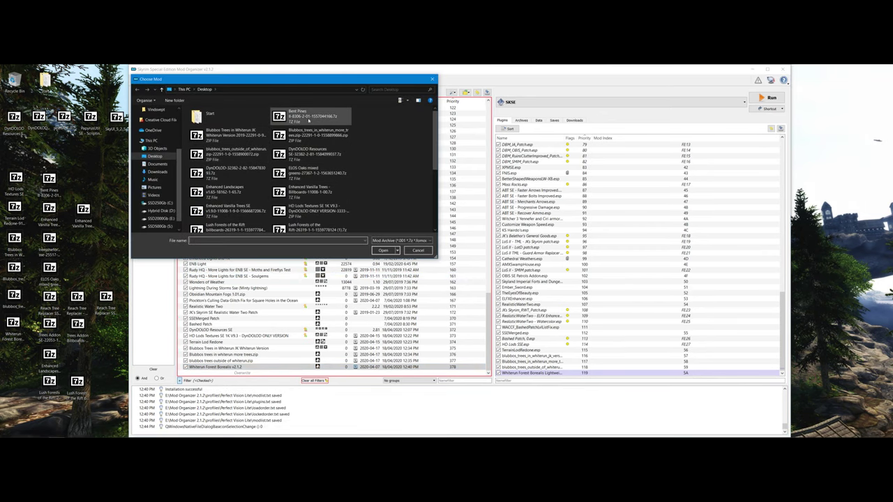
{"action": "left_click", "coordinate": [382, 249]}
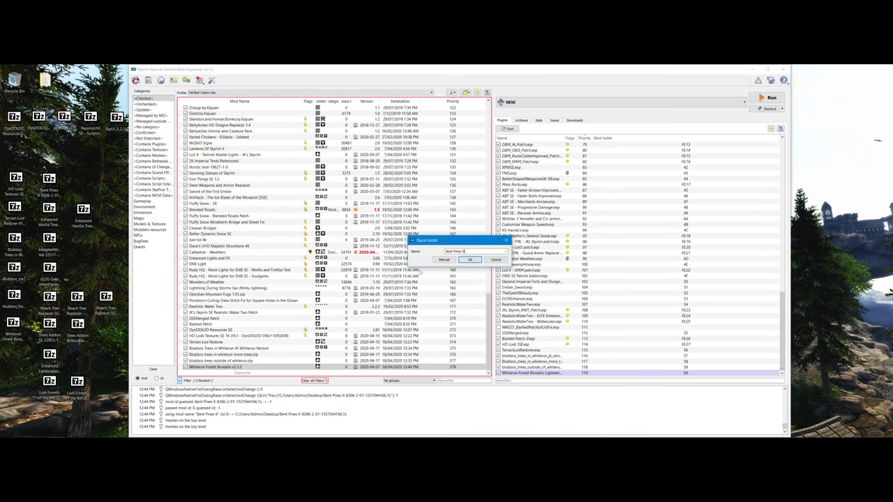
{"action": "left_click", "coordinate": [470, 260]}
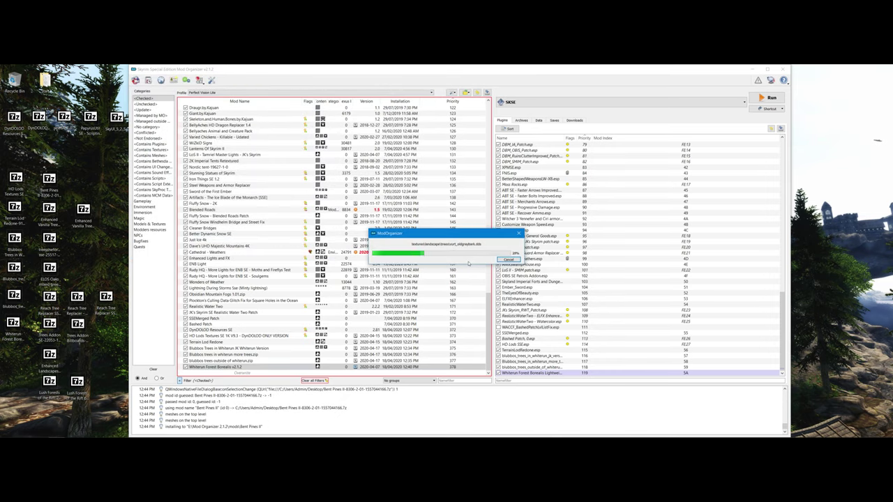
Step: Enable Bent Pines II among the unchecked mods and select it in the checked list
{"action": "left_click", "coordinate": [146, 104]}
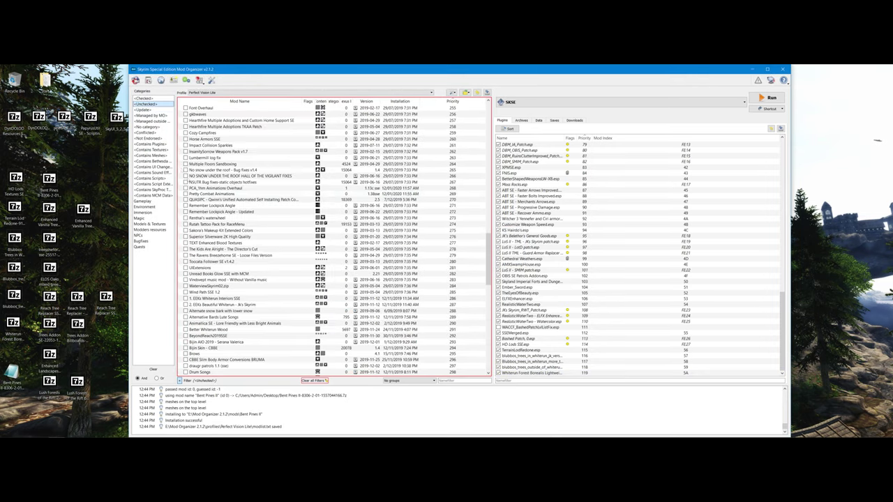
{"action": "scroll", "coordinate": [466, 304], "scroll_direction": "down", "scroll_amount": 5}
{"action": "scroll", "coordinate": [466, 305], "scroll_direction": "down", "scroll_amount": 17}
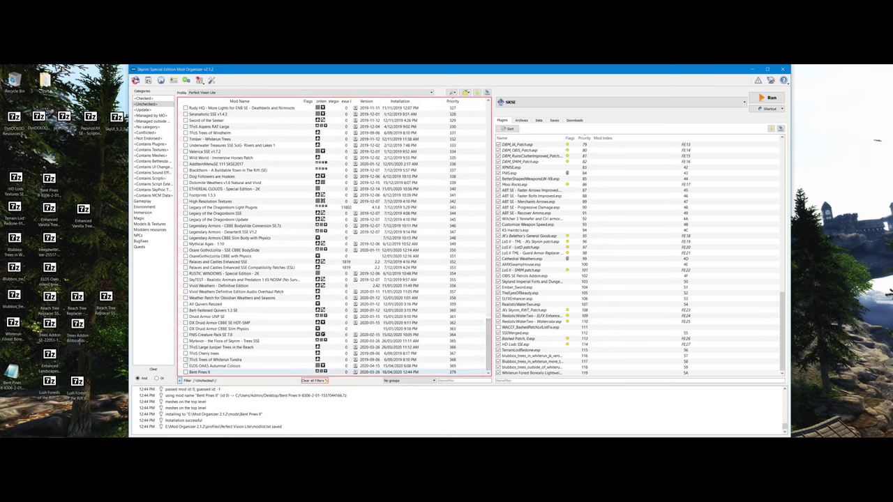
{"action": "left_click", "coordinate": [185, 372]}
{"action": "left_click", "coordinate": [161, 98]}
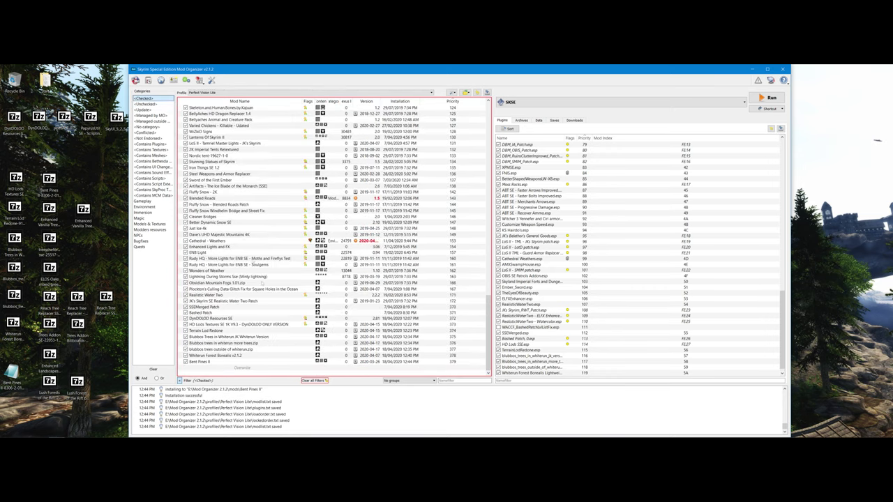
{"action": "left_click", "coordinate": [275, 362]}
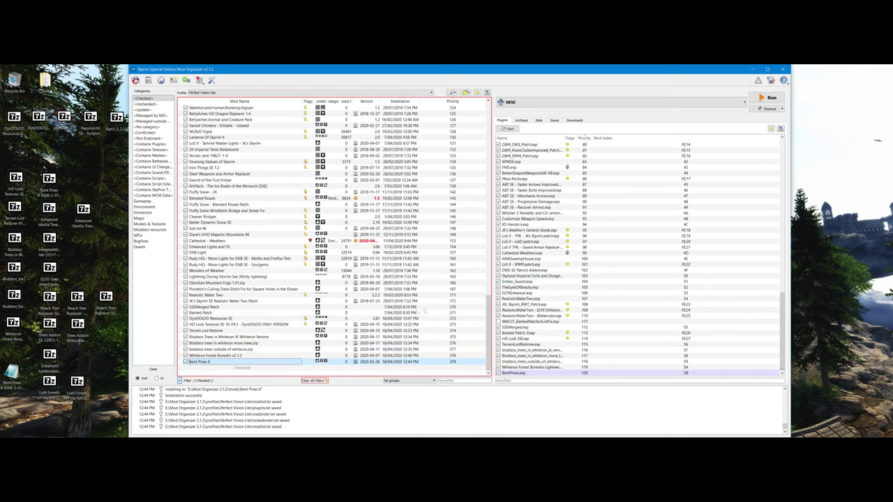
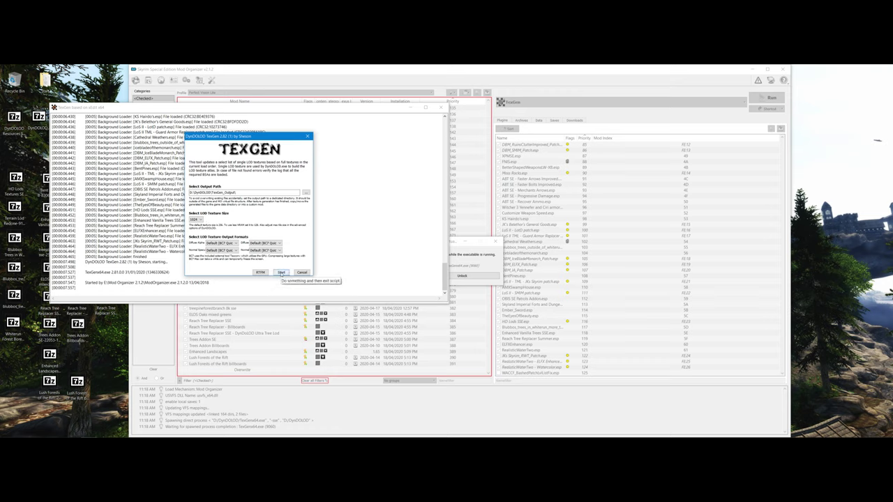
Step: Generate the LOD textures with TexGen into D:\DynDOLOD\TexGen_Output and exit TexGen on completion
{"action": "left_click", "coordinate": [281, 272]}
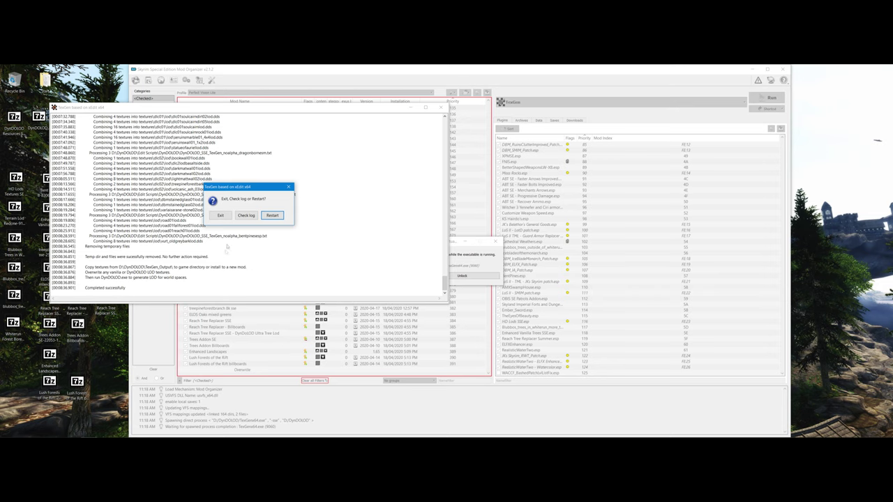
{"action": "left_click", "coordinate": [223, 215]}
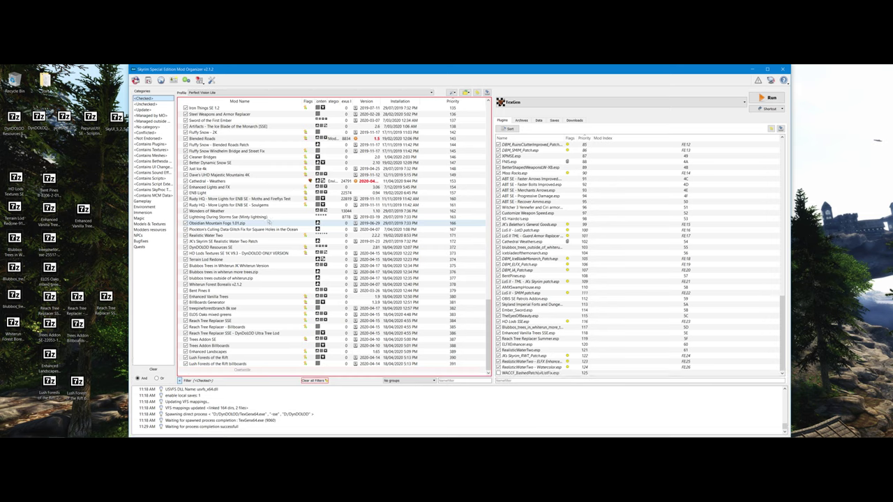
Step: Open the D:\DynDOLOD\TexGen_Output folder in File Explorer and select its textures folder
{"action": "left_click", "coordinate": [24, 432]}
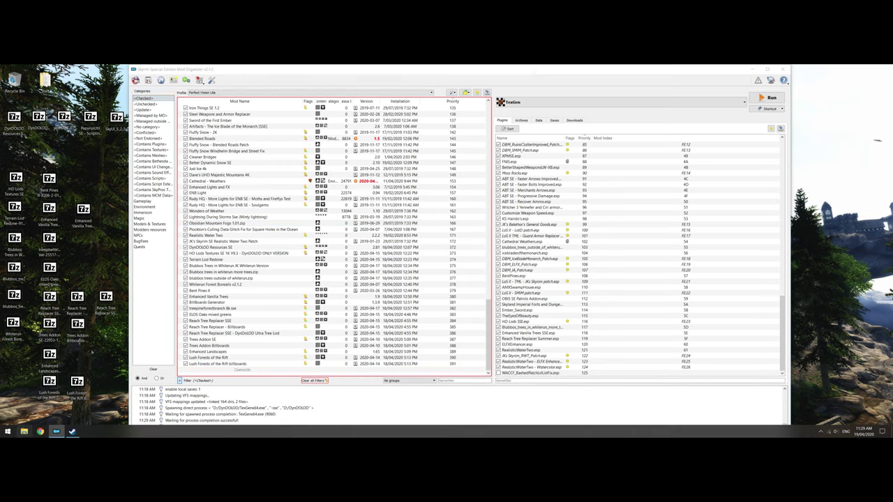
{"action": "left_click", "coordinate": [44, 296]}
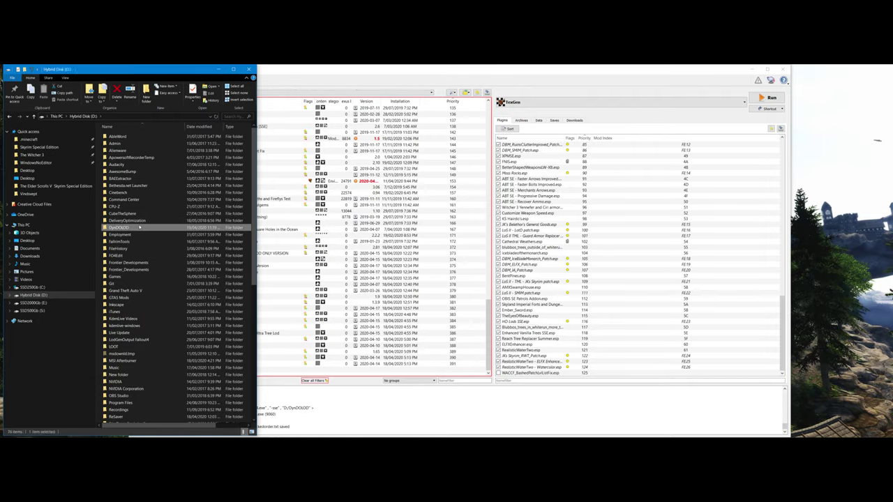
{"action": "double_click", "coordinate": [142, 228]}
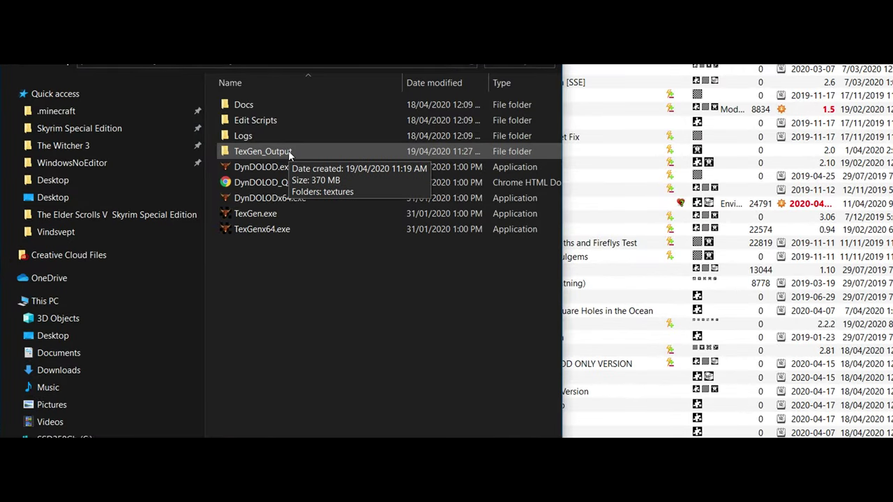
{"action": "double_click", "coordinate": [288, 151]}
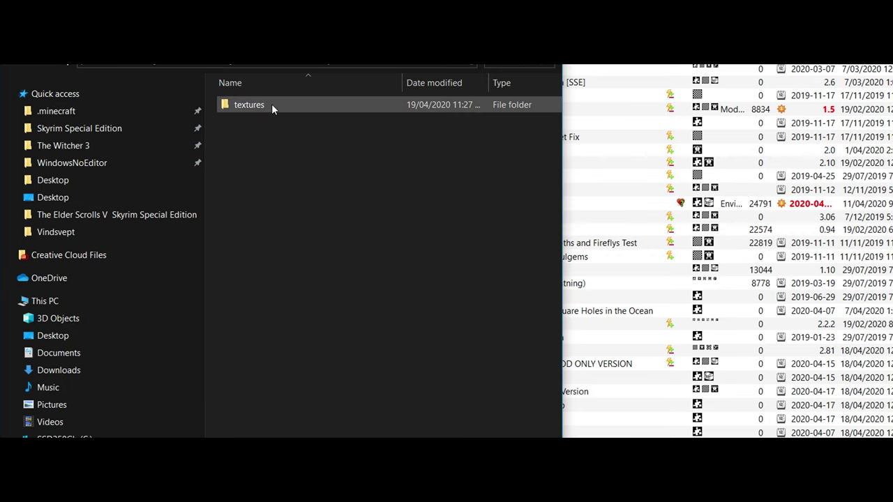
{"action": "left_click", "coordinate": [279, 105]}
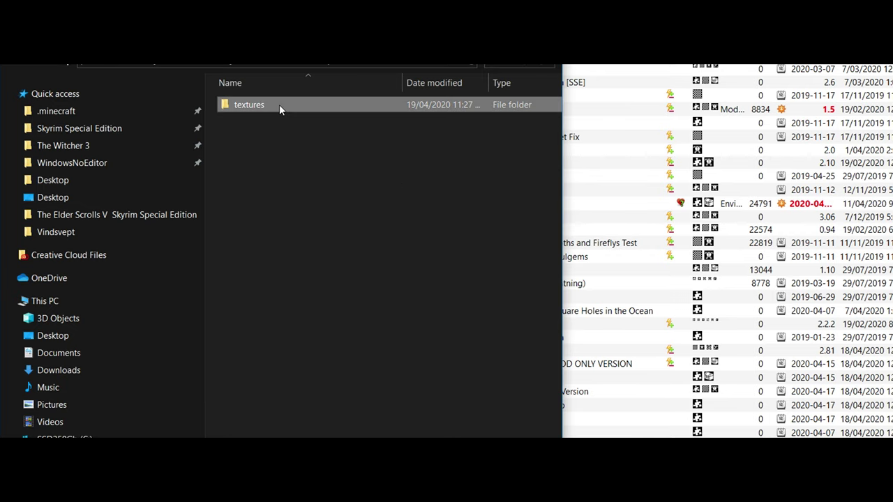
Step: Compress the textures folder into a 7z archive named TexGen_Output with 7-Zip and close the File Explorer window
{"action": "right_click", "coordinate": [280, 104]}
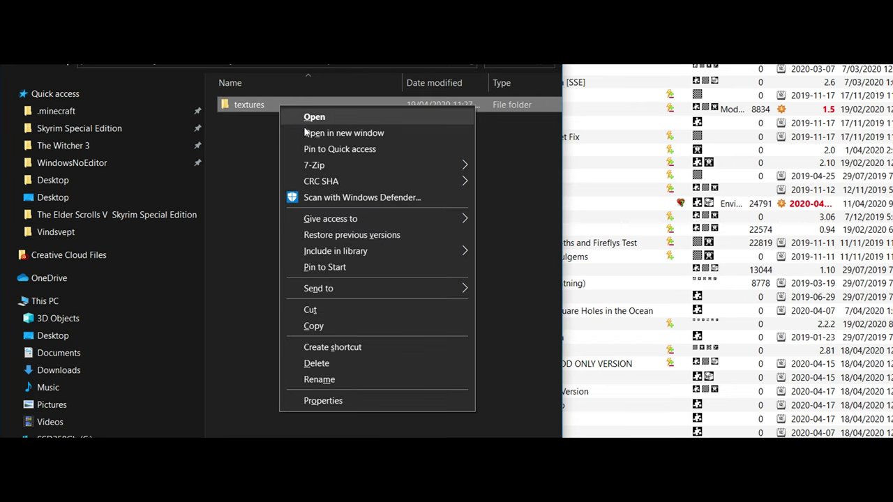
{"action": "mouse_move", "coordinate": [321, 166]}
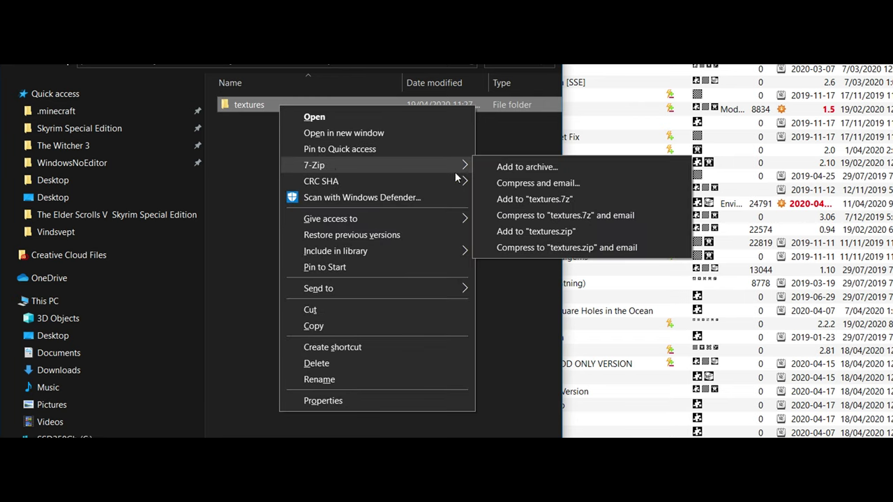
{"action": "left_click", "coordinate": [540, 168]}
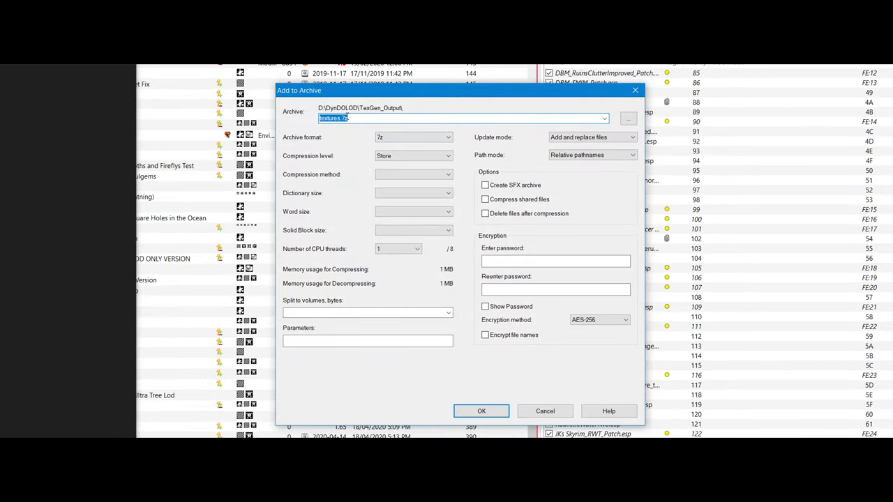
{"action": "type", "text": "TE"}
{"action": "key", "text": "BackSpace"}
{"action": "type", "text": "exGen_Output"}
{"action": "left_click", "coordinate": [482, 411]}
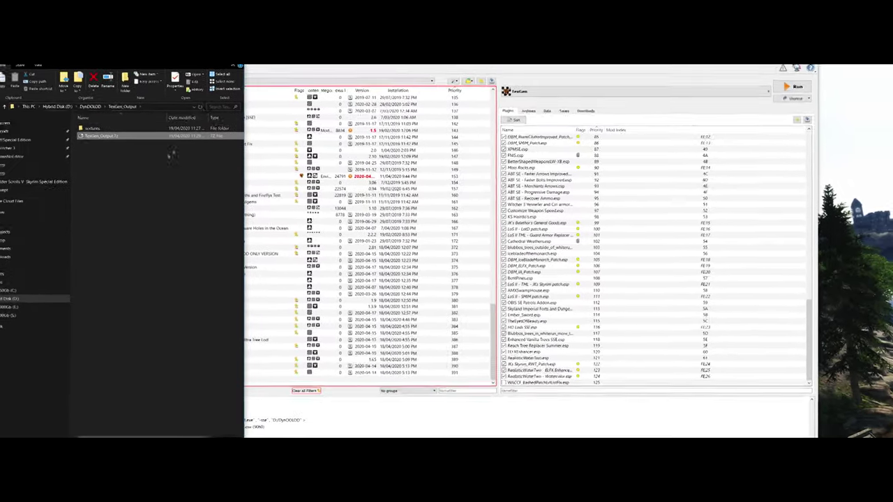
{"action": "left_click", "coordinate": [221, 44]}
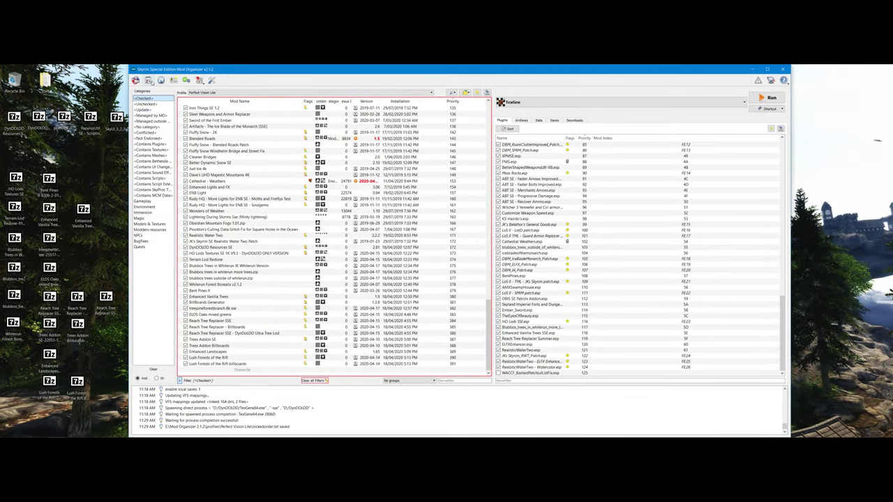
Step: Install the TexGen_Output archive from D:\DynDOLOD\TexGen_Output as a mod and place it directly below DynDOLOD Resources SE
{"action": "left_click", "coordinate": [138, 79]}
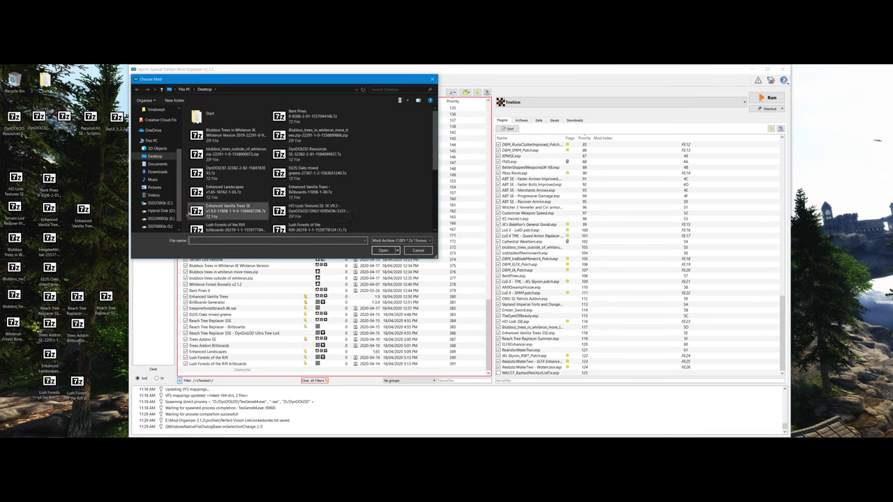
{"action": "left_click", "coordinate": [159, 211]}
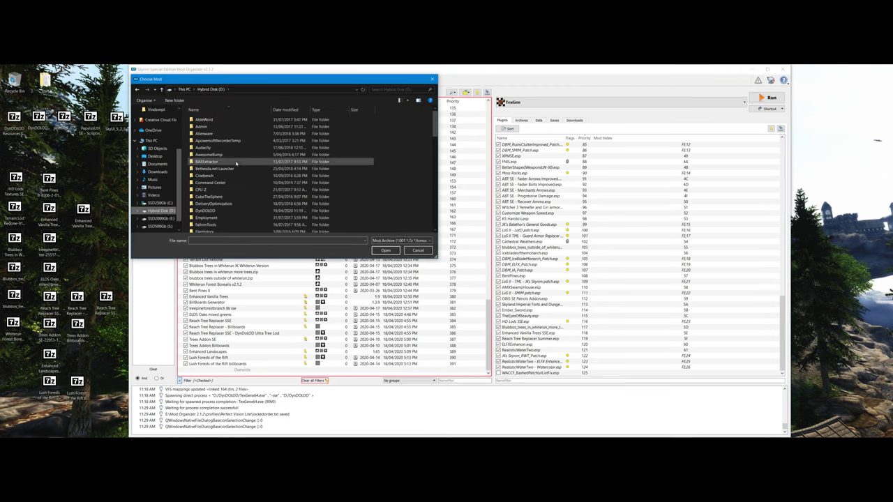
{"action": "double_click", "coordinate": [225, 210]}
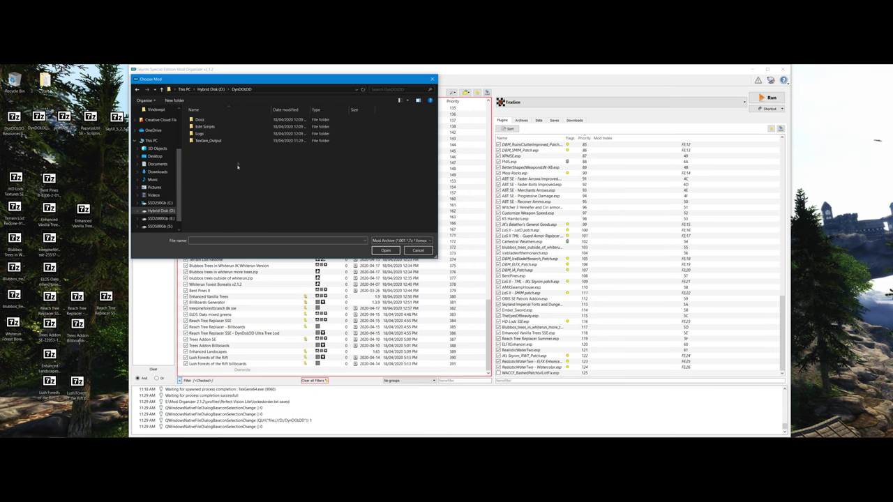
{"action": "double_click", "coordinate": [224, 140]}
{"action": "left_click", "coordinate": [213, 127]}
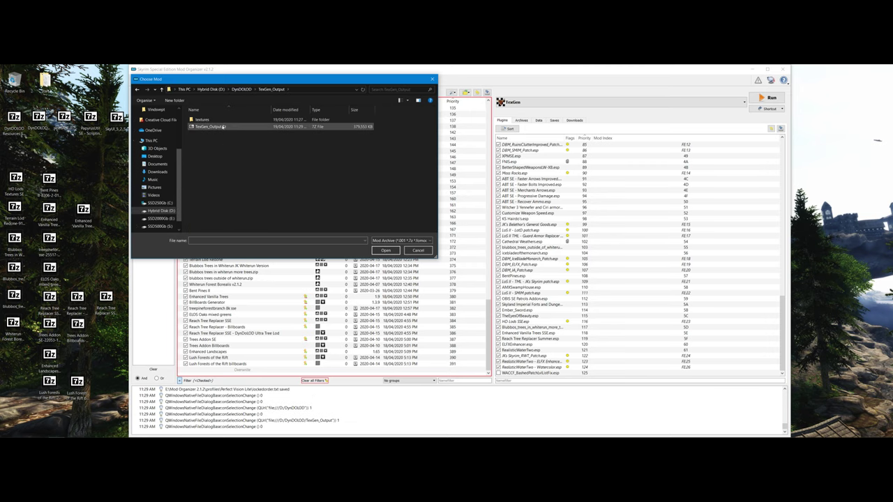
{"action": "left_click", "coordinate": [385, 250]}
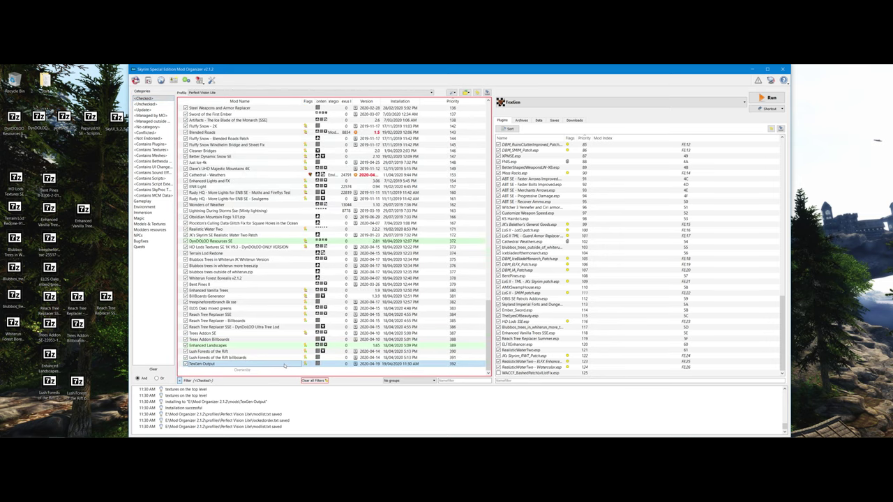
{"action": "left_click_drag", "start_coordinate": [292, 364], "coordinate": [280, 249]}
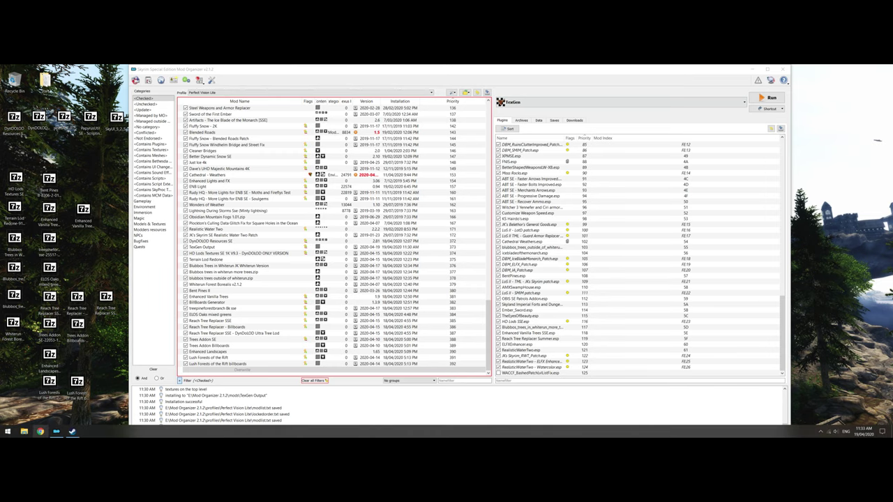
Step: Open DynDOLOD_SSE.ini from D:\DynDOLOD\Edit Scripts\DynDOLOD for editing in Notepad
{"action": "left_click", "coordinate": [36, 431]}
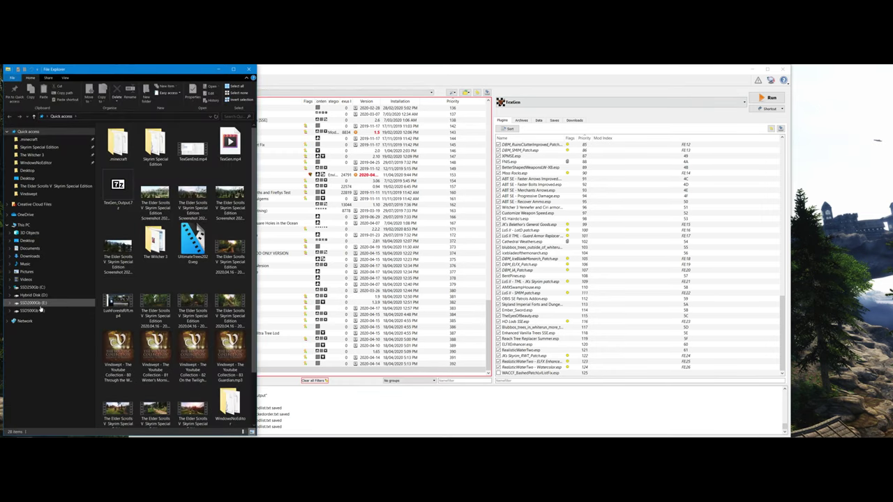
{"action": "left_click", "coordinate": [33, 295]}
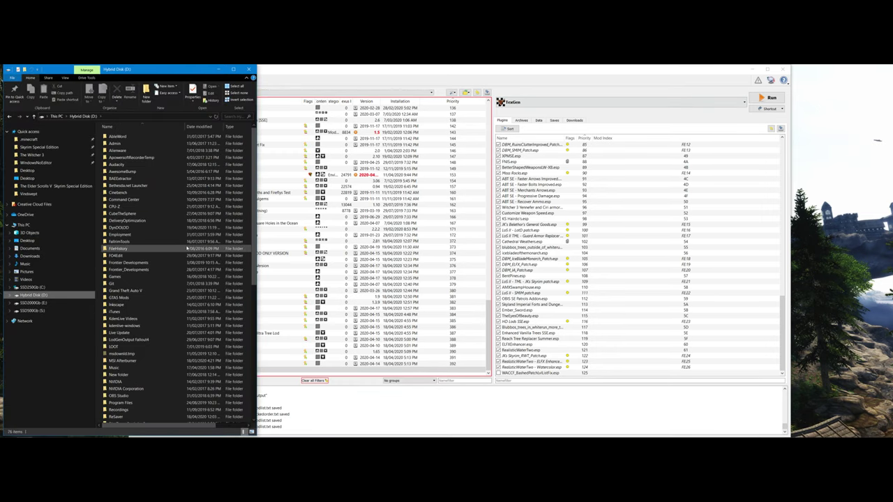
{"action": "double_click", "coordinate": [134, 228]}
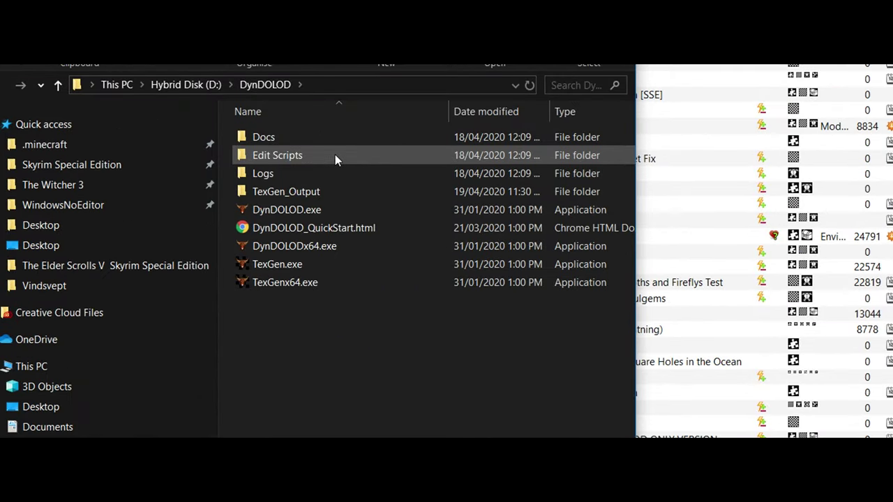
{"action": "double_click", "coordinate": [335, 154]}
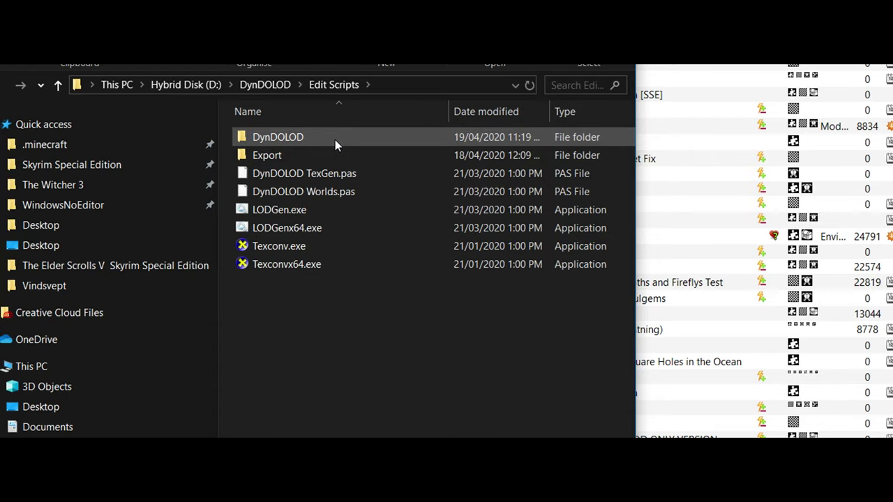
{"action": "double_click", "coordinate": [335, 140]}
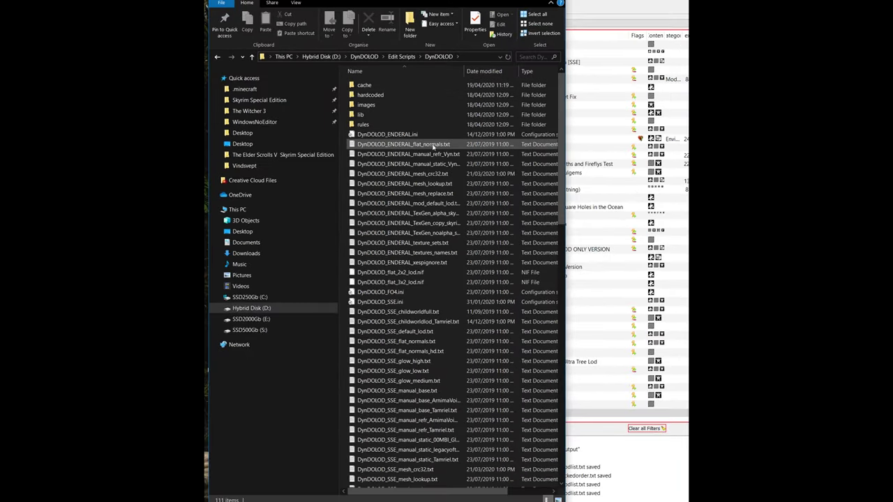
{"action": "double_click", "coordinate": [380, 303]}
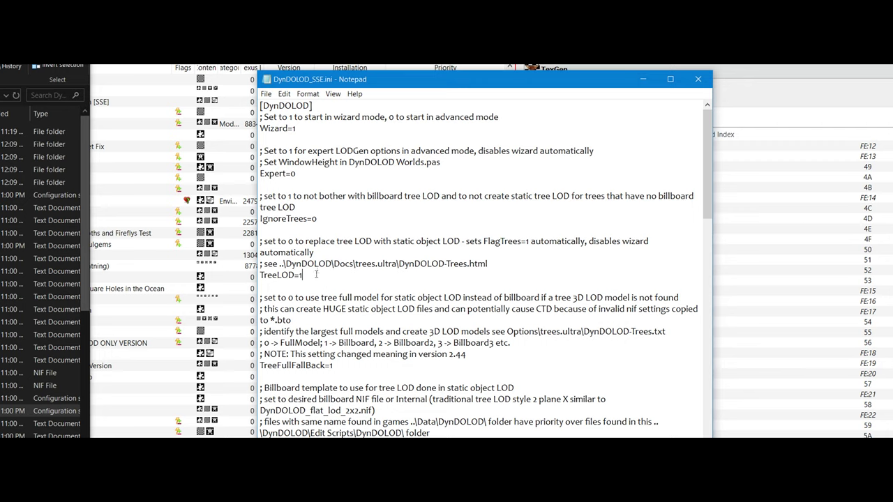
Step: Set TreeLOD to 0 in DynDOLOD_SSE.ini, save the file and close Notepad
{"action": "key", "text": "BackSpace"}
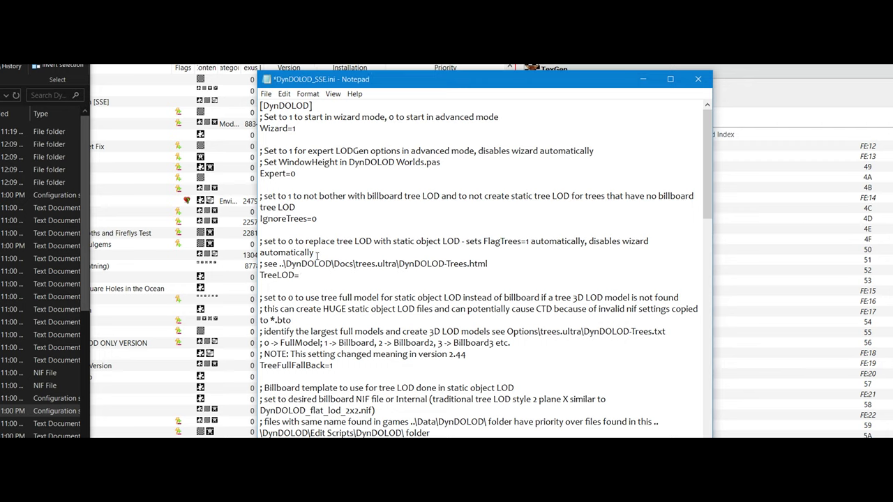
{"action": "type", "text": "0"}
{"action": "left_click", "coordinate": [265, 95]}
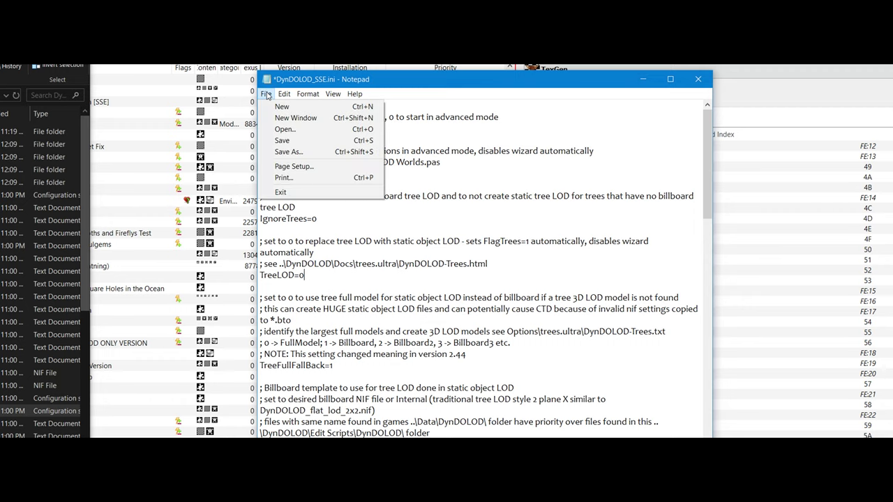
{"action": "left_click", "coordinate": [286, 145]}
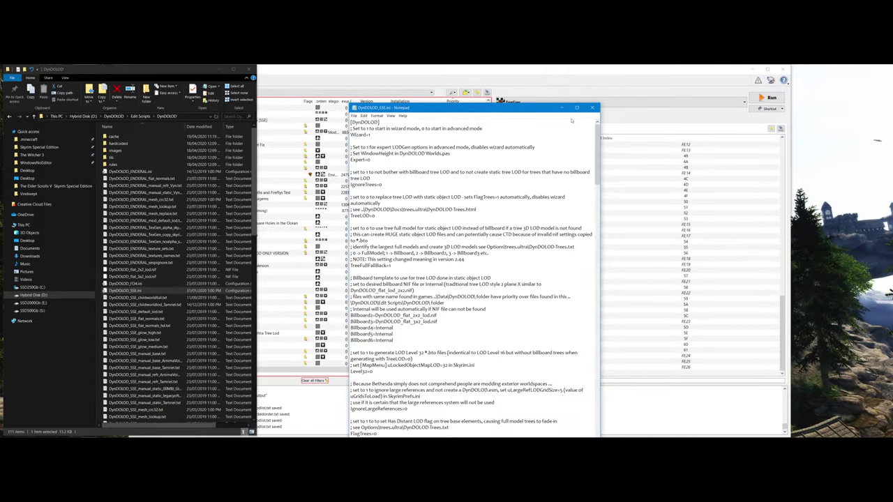
{"action": "left_click", "coordinate": [592, 109]}
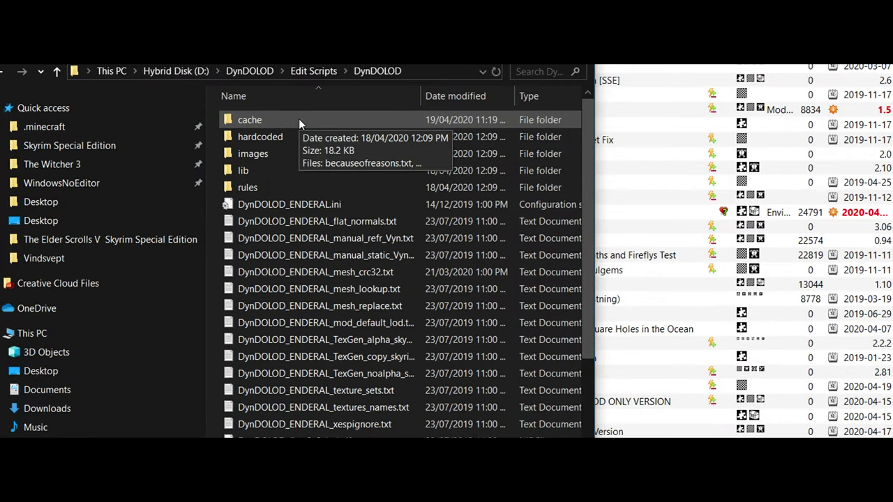
Step: Delete becauseofreasons.txt and DynDOLOD_SSE_re-uv-miniatlas.txt from the DynDOLOD cache folder and close the File Explorer window
{"action": "double_click", "coordinate": [299, 120]}
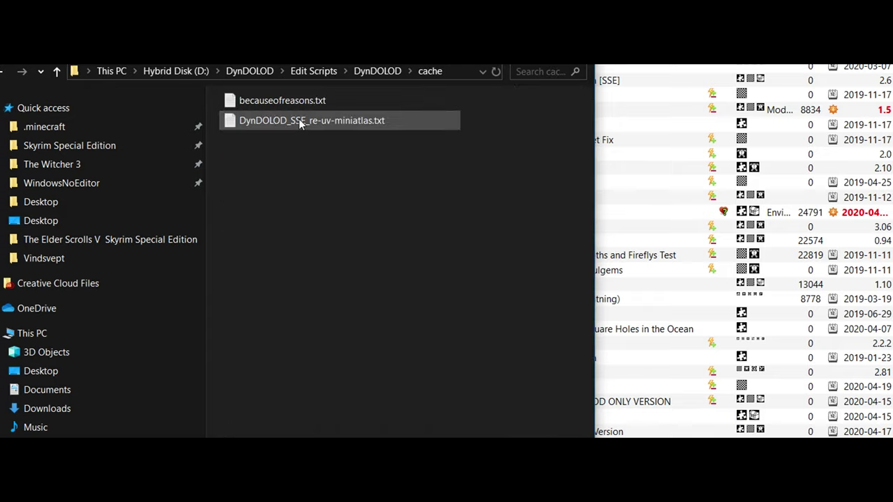
{"action": "left_click", "coordinate": [285, 108]}
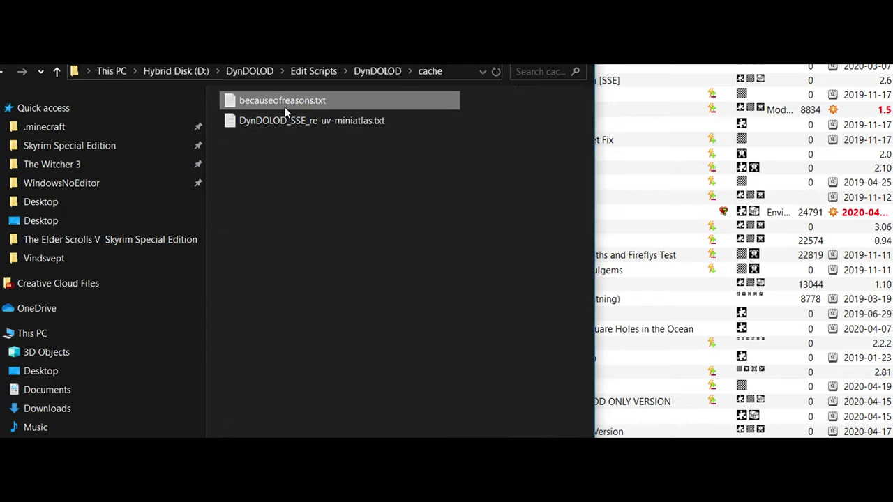
{"action": "left_click", "coordinate": [291, 123], "text": "shift"}
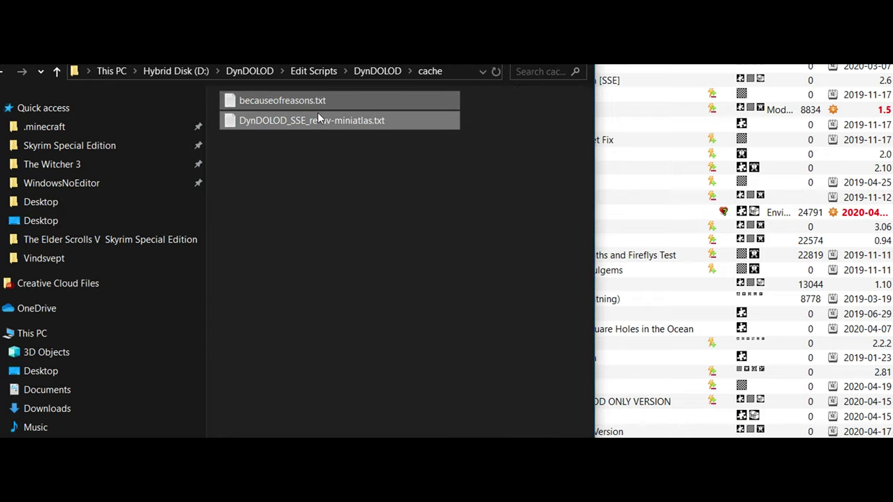
{"action": "right_click", "coordinate": [319, 119]}
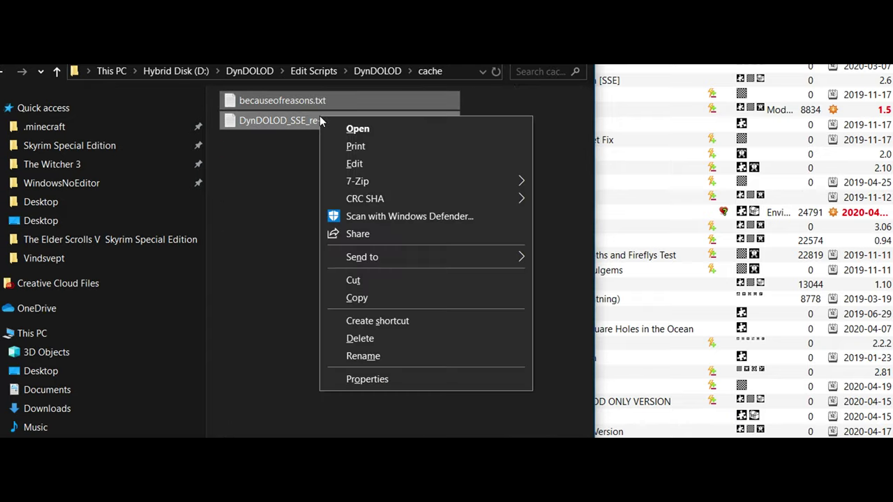
{"action": "left_click", "coordinate": [374, 339]}
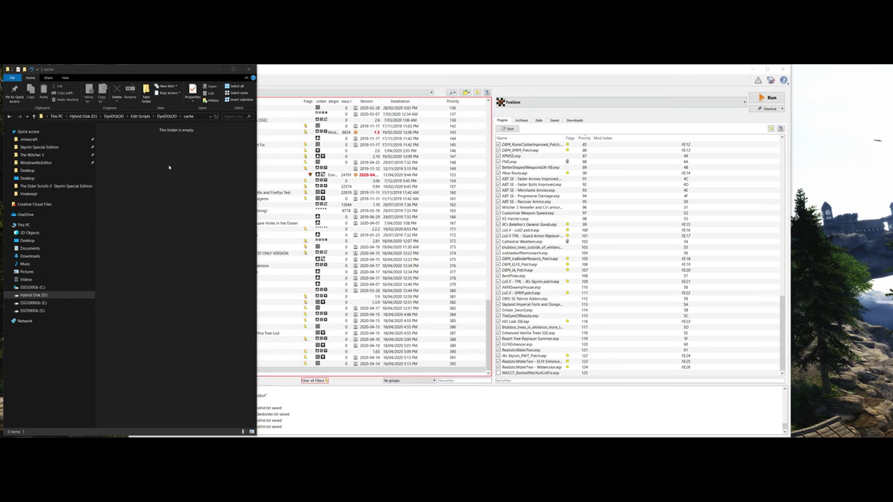
{"action": "left_click", "coordinate": [249, 69]}
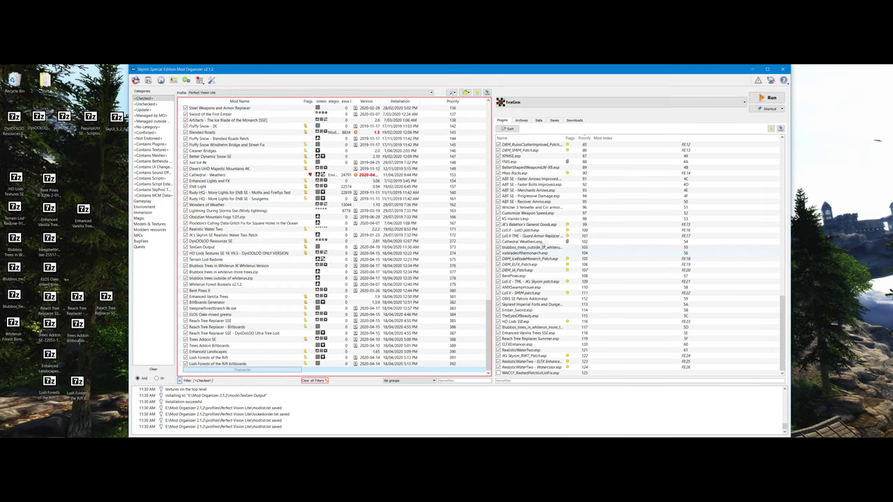
Step: Run the Dyndolod executable from Mod Organizer and accept its help message
{"action": "left_click", "coordinate": [744, 102]}
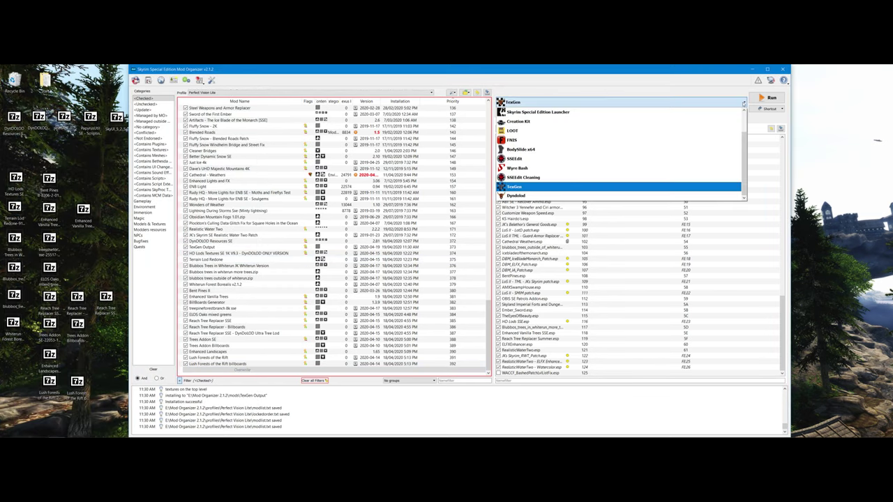
{"action": "left_click", "coordinate": [607, 195]}
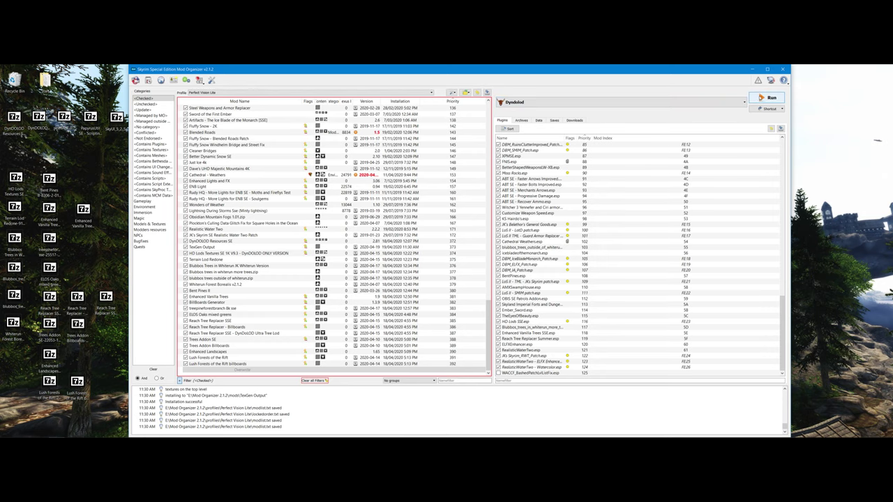
{"action": "left_click", "coordinate": [768, 98]}
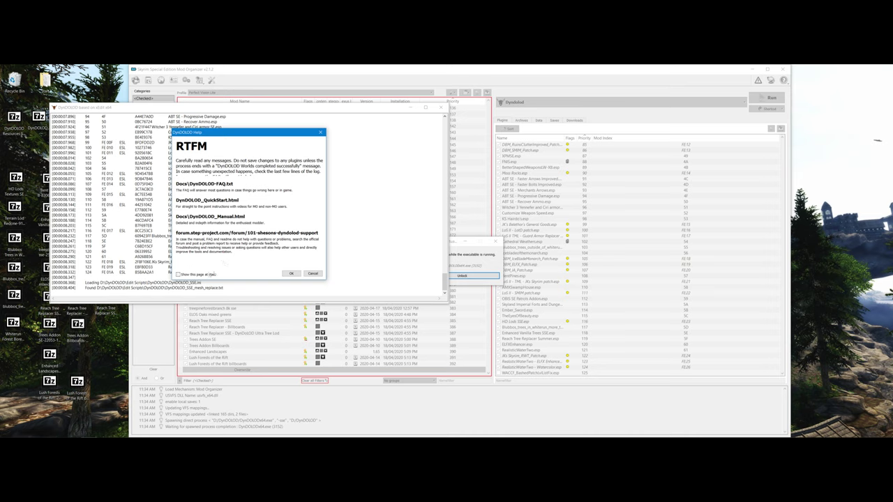
{"action": "left_click", "coordinate": [292, 274]}
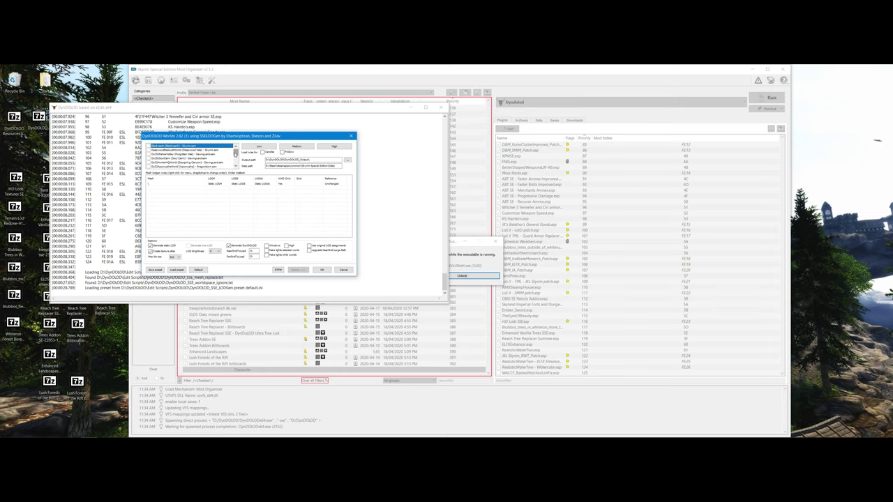
Step: Mark the Tamriel (Skyrim) worldspace for LOD generation in DynDOLOD Worlds
{"action": "left_click_drag", "start_coordinate": [236, 152], "coordinate": [235, 162]}
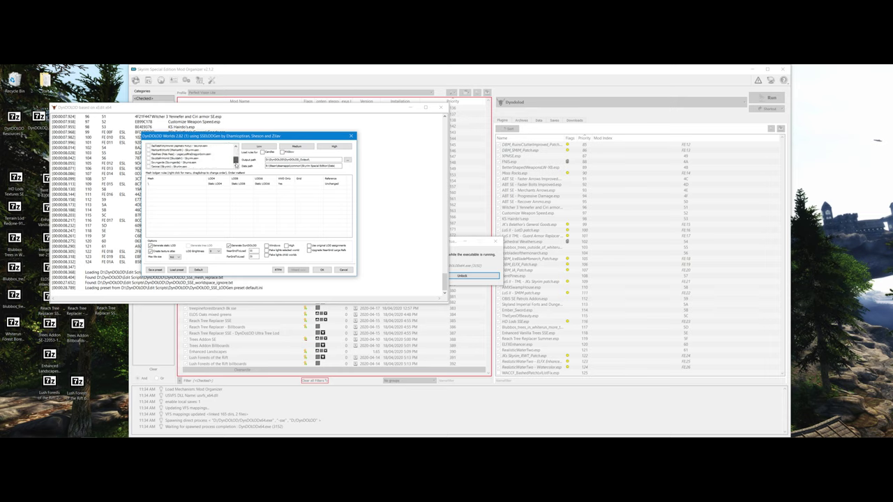
{"action": "left_click_drag", "start_coordinate": [283, 138], "coordinate": [466, 158]}
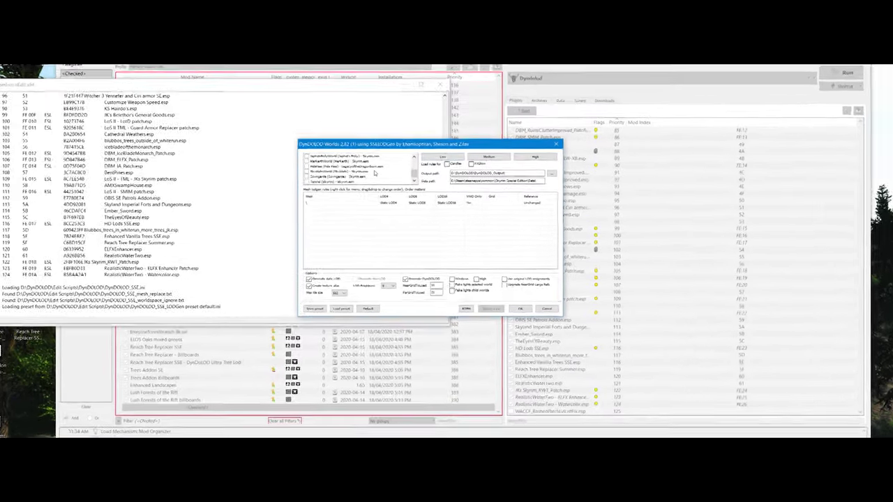
{"action": "left_click", "coordinate": [168, 158]}
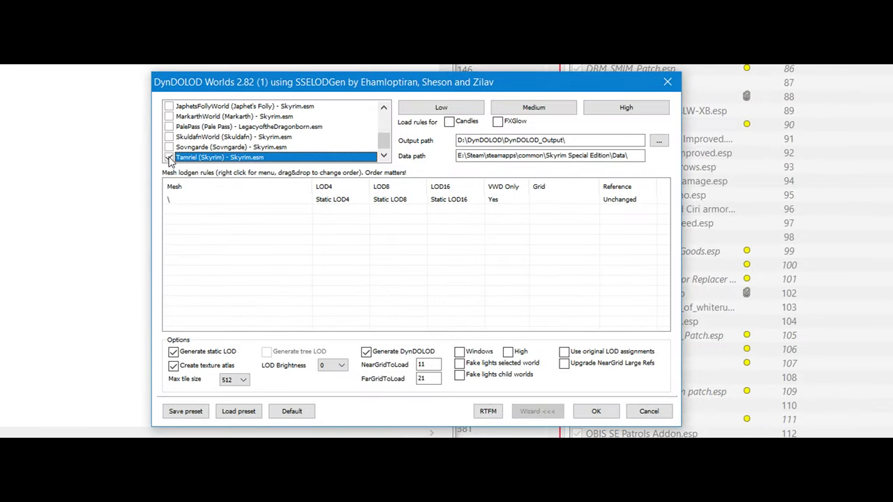